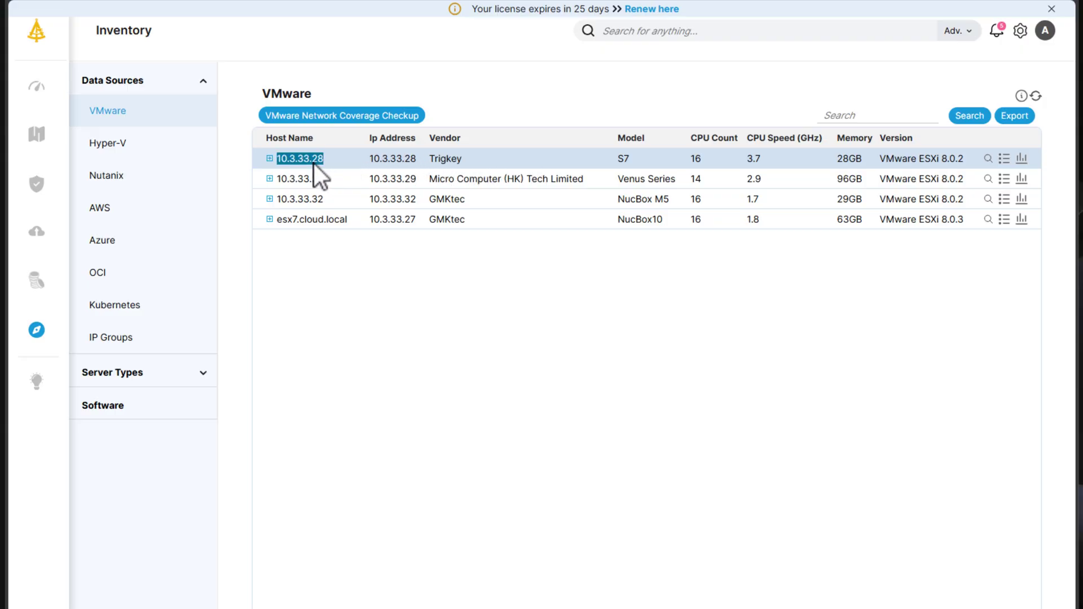
Expand ESXi host 10.3.33.28 in the VMware inventory to show its four VMs
{"action": "left_click", "coordinate": [269, 158]}
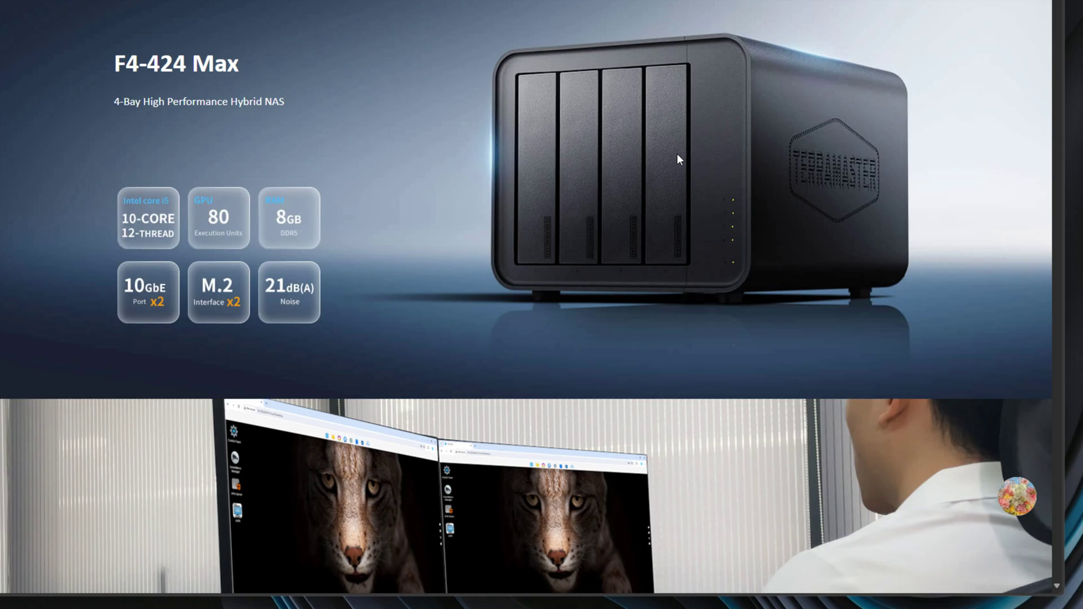
{"action": "scroll", "coordinate": [417, 263], "scroll_direction": "down", "scroll_amount": 2}
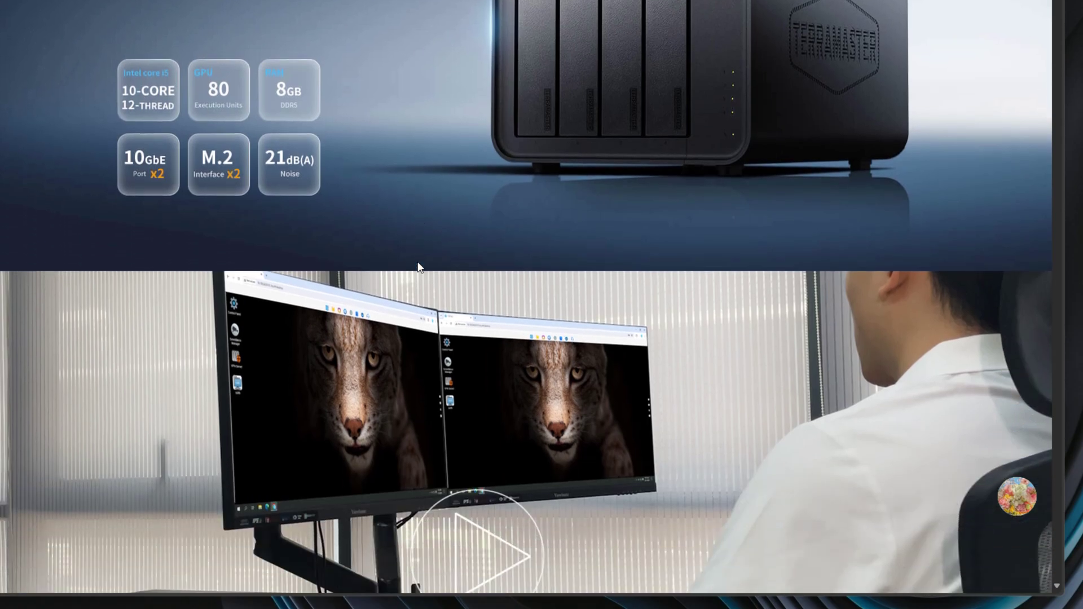
{"action": "scroll", "coordinate": [417, 268], "scroll_direction": "down", "scroll_amount": 2}
{"action": "scroll", "coordinate": [417, 268], "scroll_direction": "down", "scroll_amount": 2}
{"action": "scroll", "coordinate": [418, 267], "scroll_direction": "down", "scroll_amount": 2}
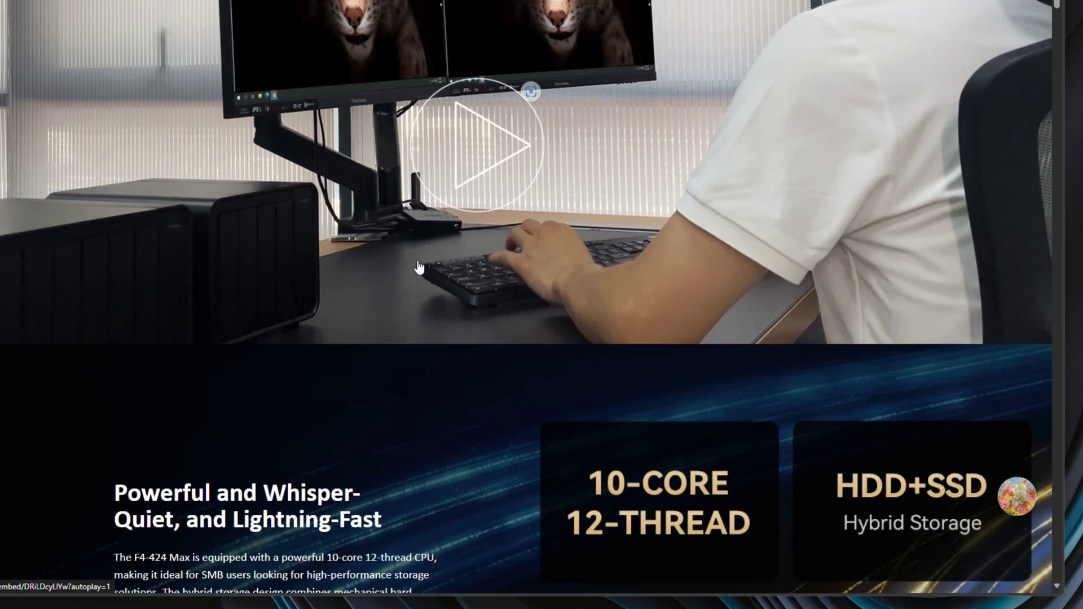
{"action": "scroll", "coordinate": [417, 267], "scroll_direction": "down", "scroll_amount": 2}
{"action": "scroll", "coordinate": [418, 267], "scroll_direction": "down", "scroll_amount": 2}
{"action": "scroll", "coordinate": [418, 268], "scroll_direction": "down", "scroll_amount": 1}
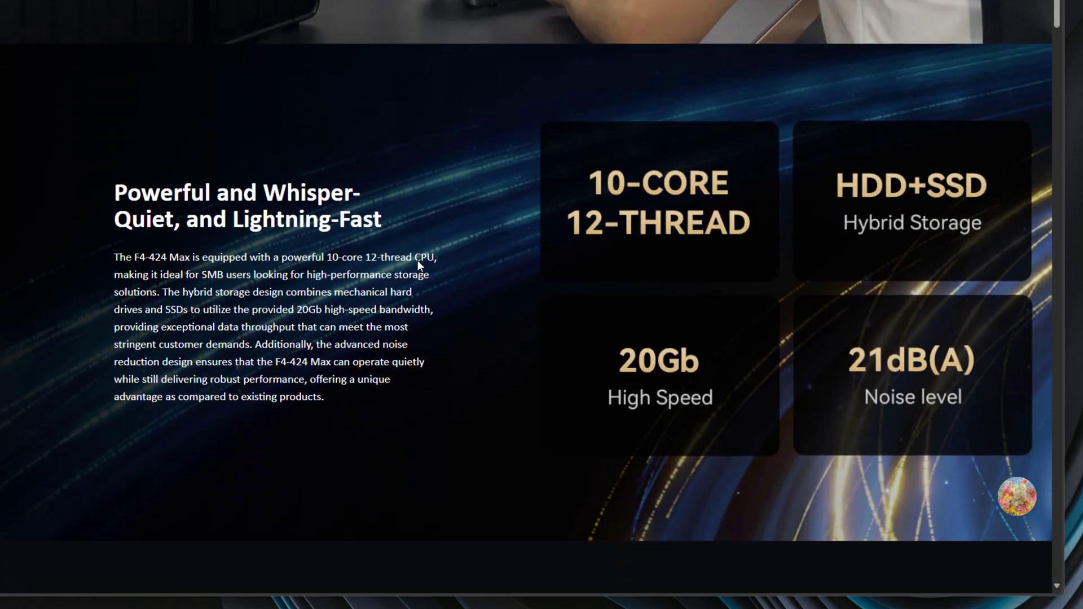
{"action": "scroll", "coordinate": [417, 268], "scroll_direction": "down", "scroll_amount": 1}
{"action": "scroll", "coordinate": [417, 260], "scroll_direction": "down", "scroll_amount": 2}
{"action": "scroll", "coordinate": [417, 261], "scroll_direction": "down", "scroll_amount": 1}
{"action": "scroll", "coordinate": [418, 260], "scroll_direction": "down", "scroll_amount": 1}
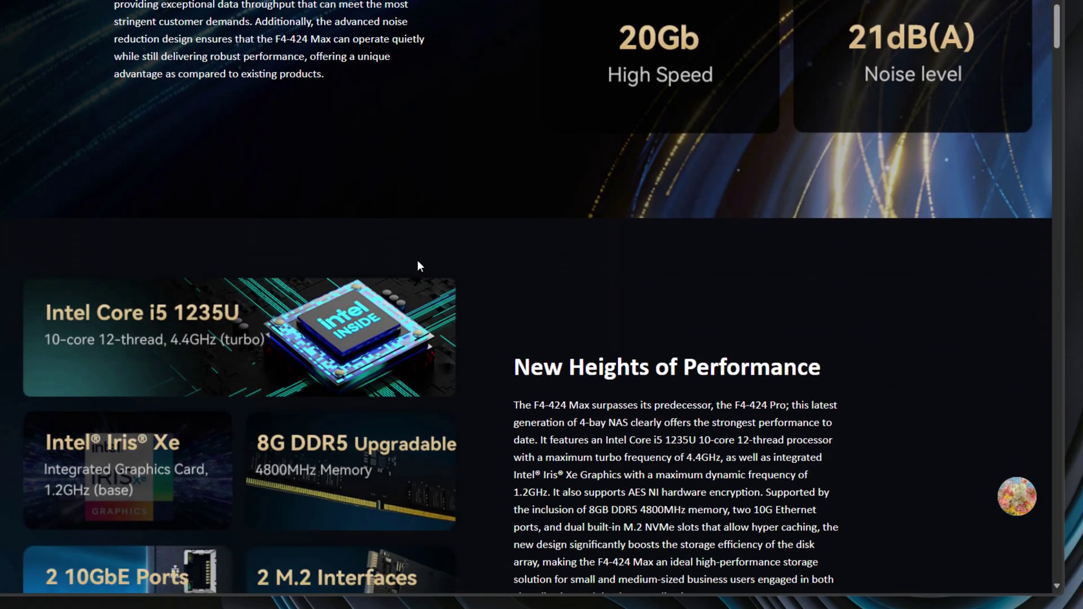
{"action": "scroll", "coordinate": [418, 260], "scroll_direction": "down", "scroll_amount": 1}
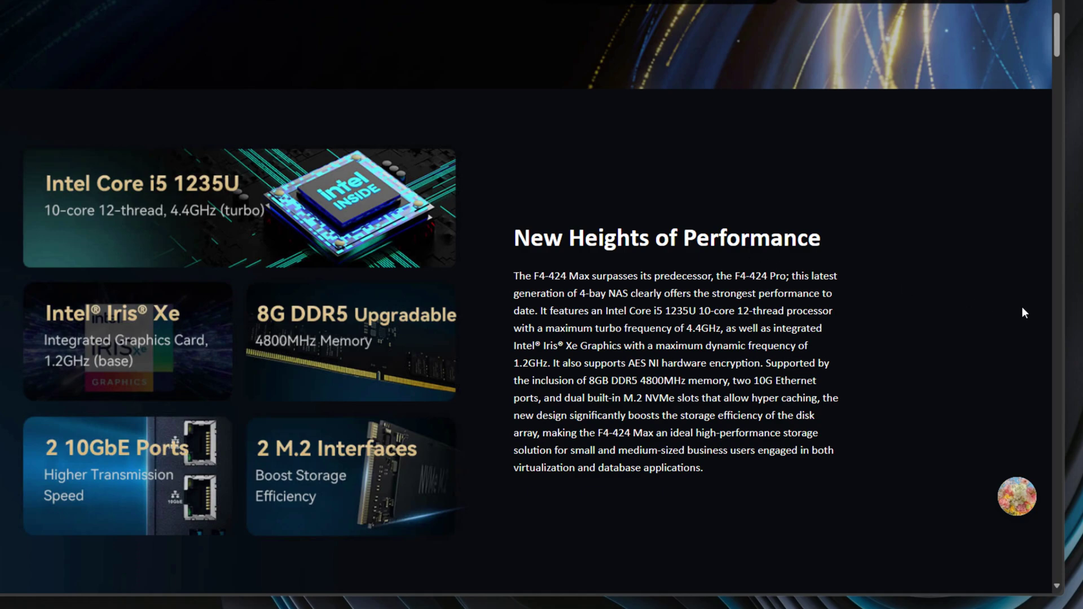
{"action": "scroll", "coordinate": [1023, 313], "scroll_direction": "down", "scroll_amount": 1}
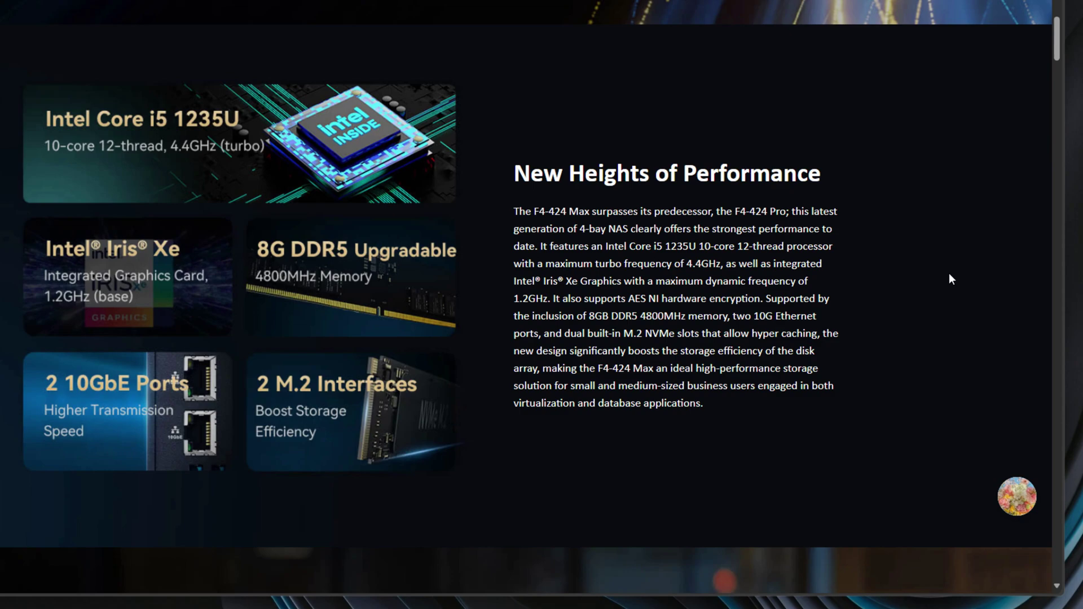
{"action": "scroll", "coordinate": [950, 275], "scroll_direction": "down", "scroll_amount": 1}
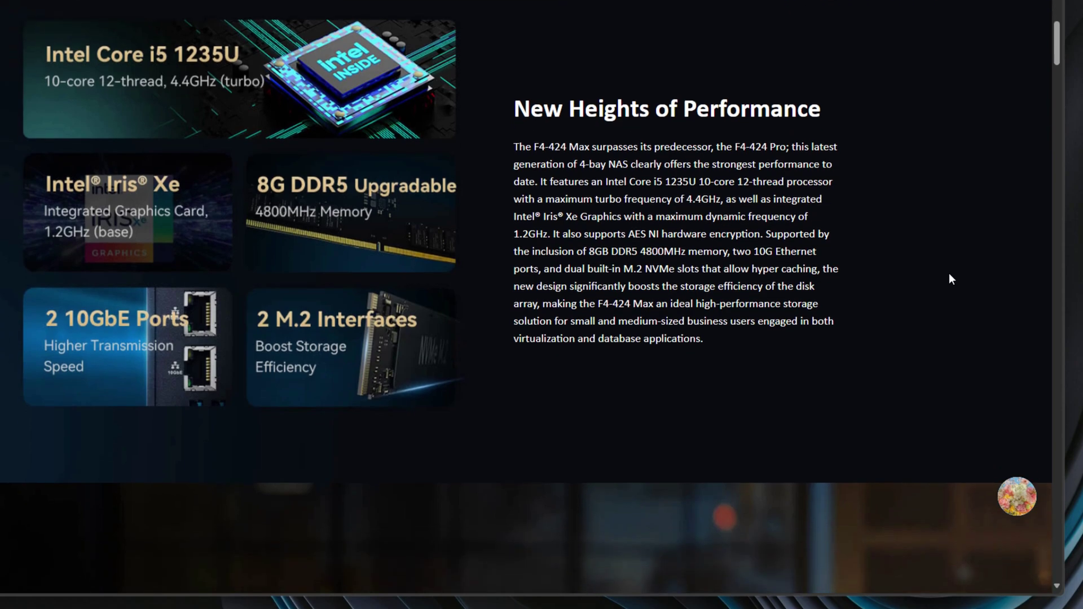
{"action": "scroll", "coordinate": [949, 279], "scroll_direction": "down", "scroll_amount": 1}
{"action": "scroll", "coordinate": [948, 278], "scroll_direction": "down", "scroll_amount": 1}
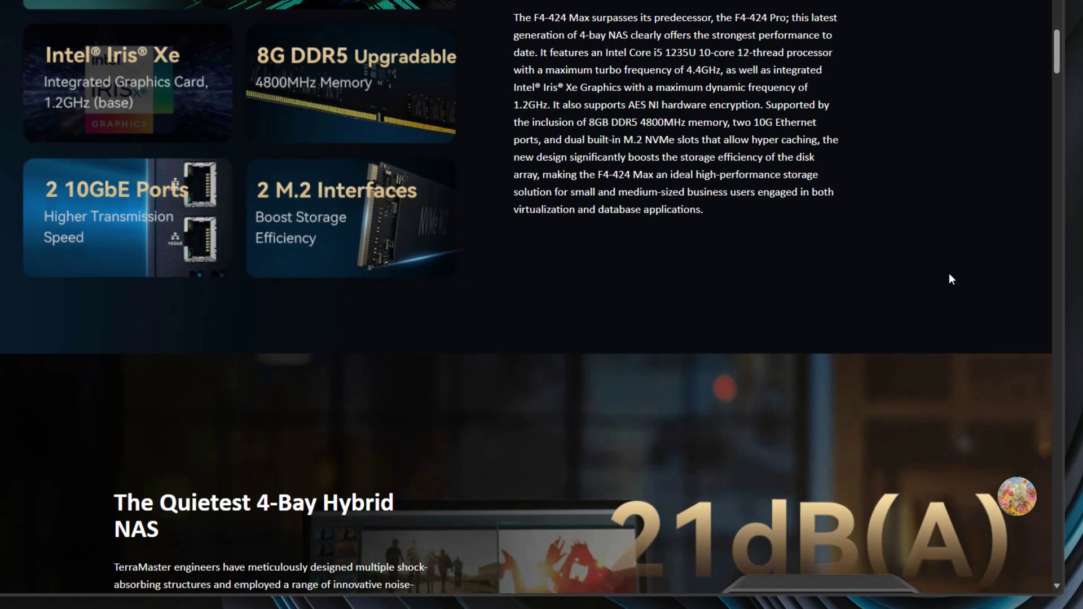
{"action": "scroll", "coordinate": [951, 279], "scroll_direction": "down", "scroll_amount": 1}
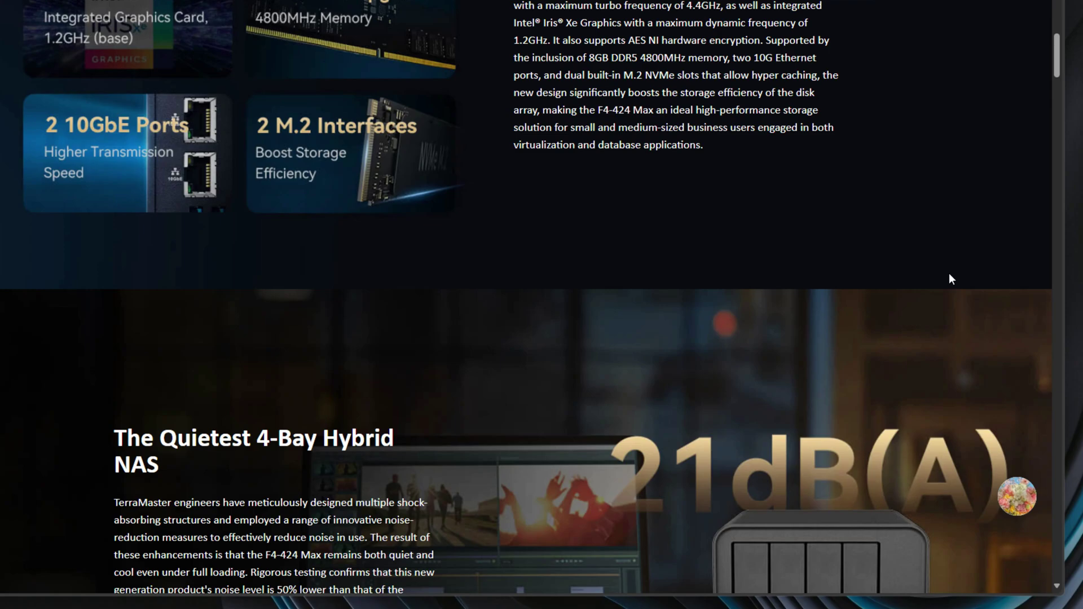
{"action": "scroll", "coordinate": [950, 279], "scroll_direction": "down", "scroll_amount": 1}
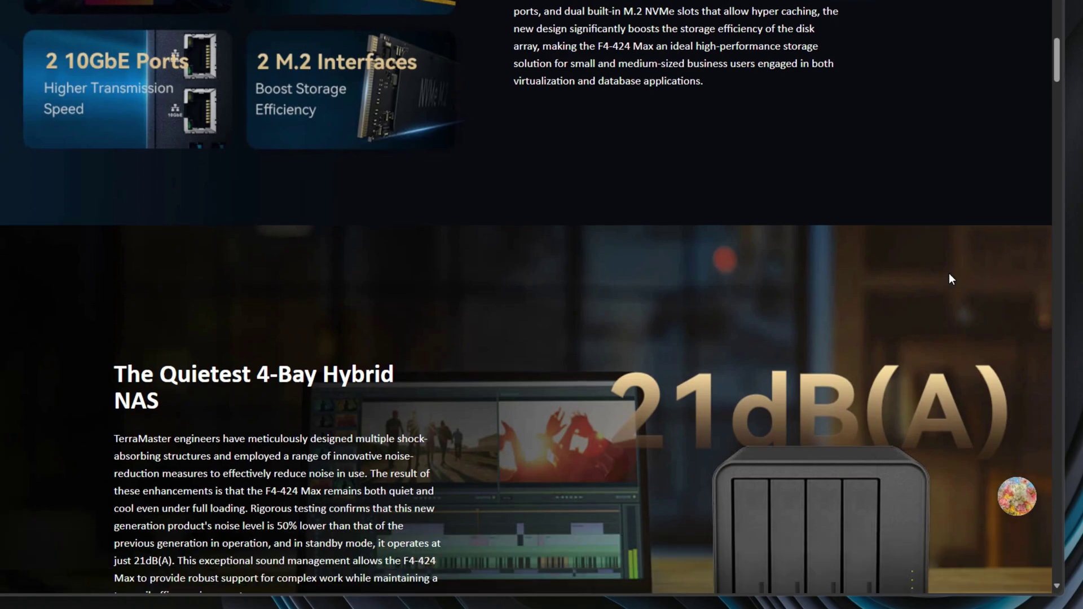
{"action": "scroll", "coordinate": [949, 278], "scroll_direction": "down", "scroll_amount": 1}
{"action": "scroll", "coordinate": [948, 279], "scroll_direction": "down", "scroll_amount": 1}
{"action": "scroll", "coordinate": [949, 279], "scroll_direction": "down", "scroll_amount": 2}
{"action": "scroll", "coordinate": [948, 278], "scroll_direction": "down", "scroll_amount": 2}
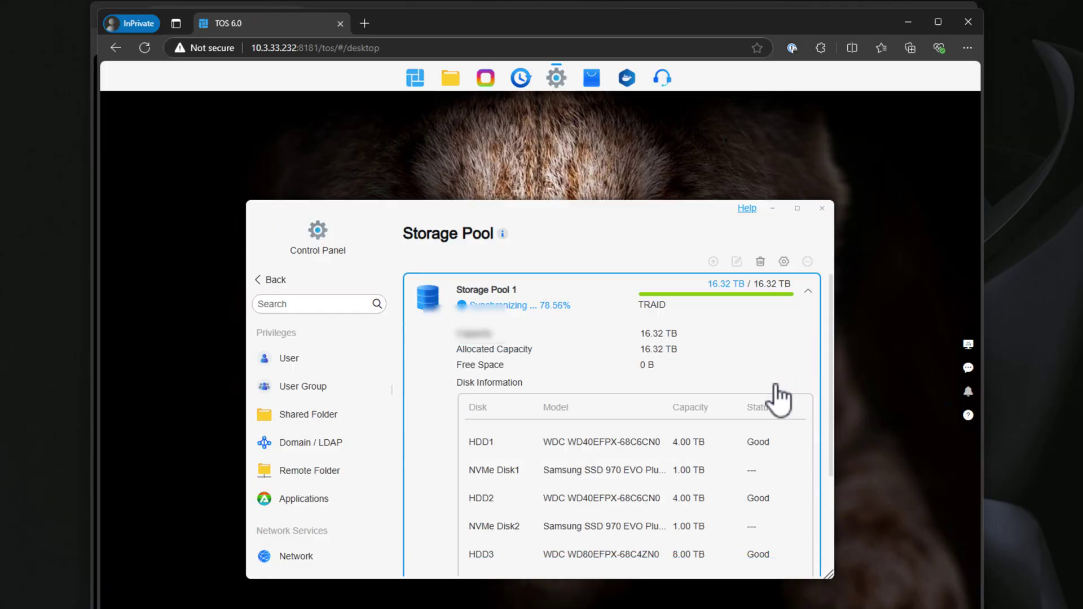
{"action": "scroll", "coordinate": [779, 399], "scroll_direction": "down", "scroll_amount": 2}
{"action": "scroll", "coordinate": [780, 400], "scroll_direction": "down", "scroll_amount": 2}
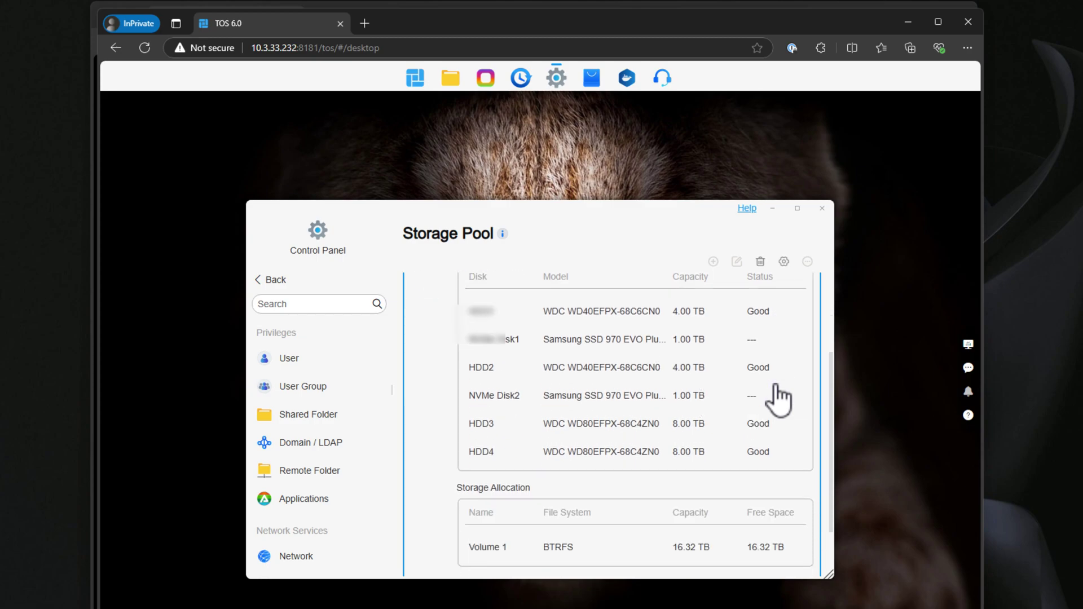
{"action": "scroll", "coordinate": [780, 399], "scroll_direction": "down", "scroll_amount": 1}
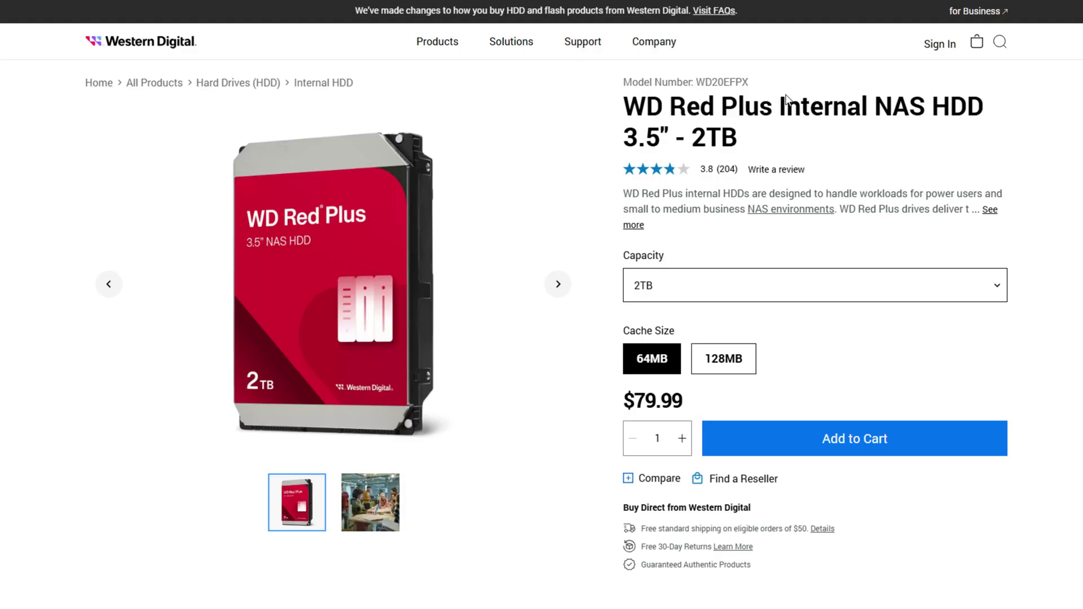
Highlight the full WD Red Plus 2TB product title on the product page
{"action": "triple_click", "coordinate": [627, 110]}
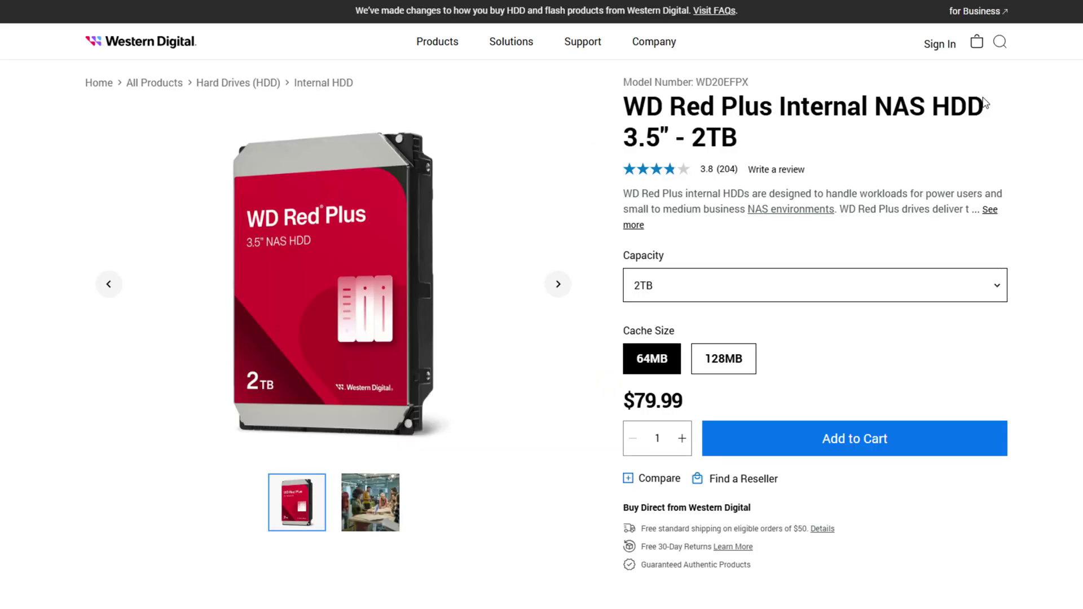
{"action": "scroll", "coordinate": [853, 247], "scroll_direction": "down", "scroll_amount": 1}
{"action": "scroll", "coordinate": [853, 247], "scroll_direction": "down", "scroll_amount": 1}
{"action": "scroll", "coordinate": [853, 249], "scroll_direction": "down", "scroll_amount": 1}
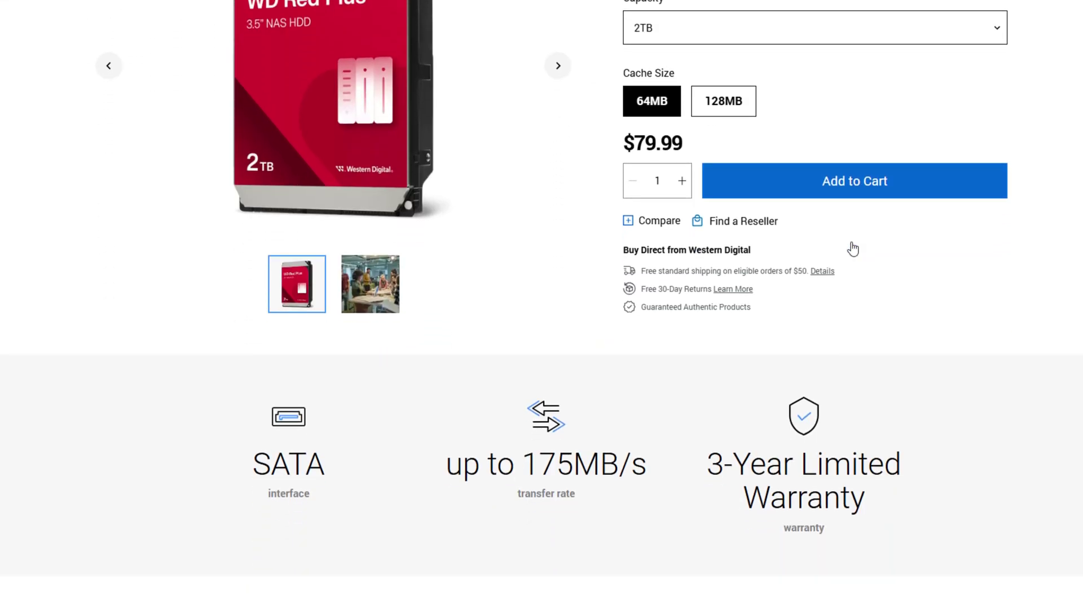
{"action": "scroll", "coordinate": [853, 248], "scroll_direction": "down", "scroll_amount": 1}
{"action": "scroll", "coordinate": [854, 247], "scroll_direction": "down", "scroll_amount": 1}
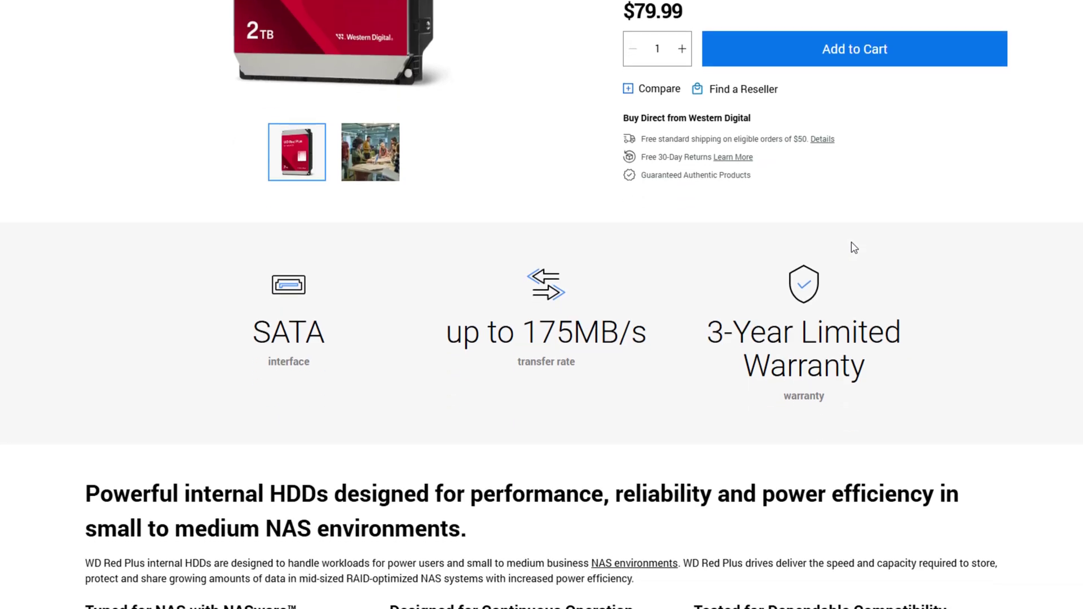
{"action": "scroll", "coordinate": [853, 248], "scroll_direction": "down", "scroll_amount": 1}
{"action": "scroll", "coordinate": [852, 243], "scroll_direction": "down", "scroll_amount": 1}
{"action": "scroll", "coordinate": [851, 242], "scroll_direction": "down", "scroll_amount": 1}
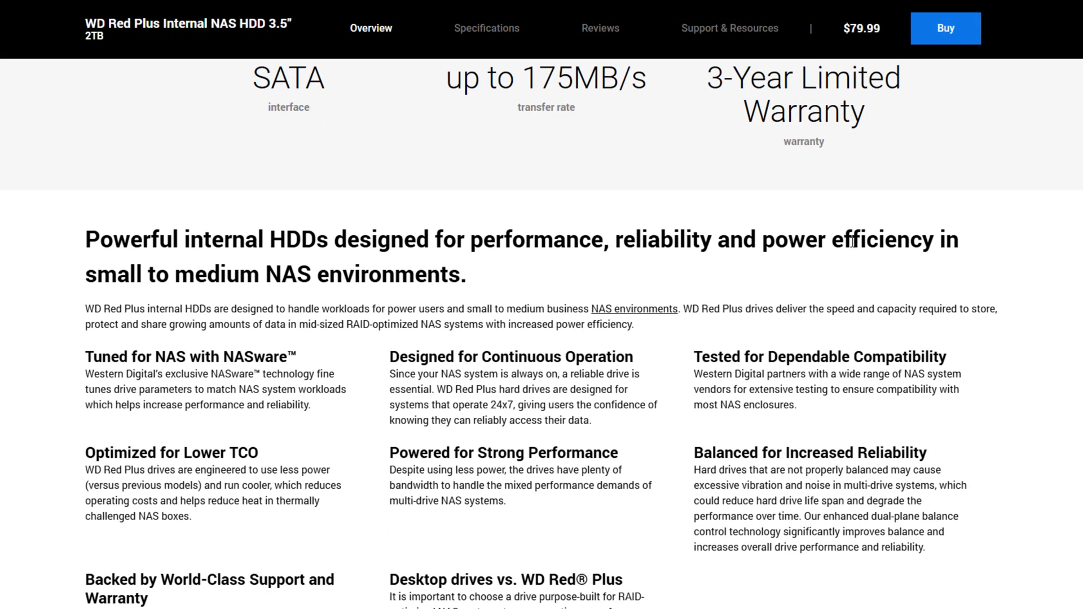
{"action": "scroll", "coordinate": [852, 242], "scroll_direction": "down", "scroll_amount": 2}
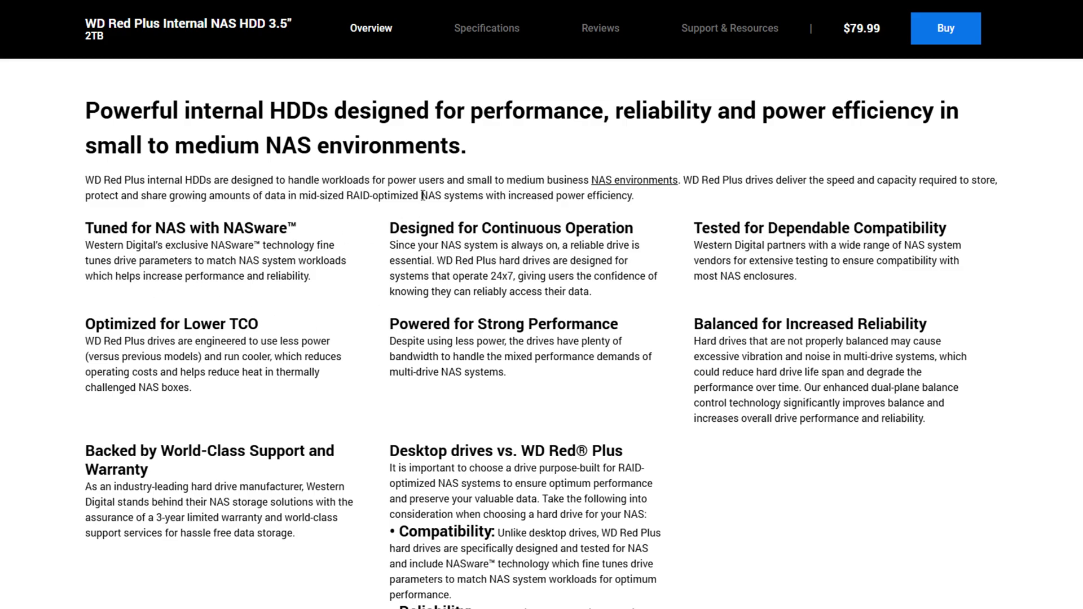
{"action": "scroll", "coordinate": [428, 340], "scroll_direction": "down", "scroll_amount": 1}
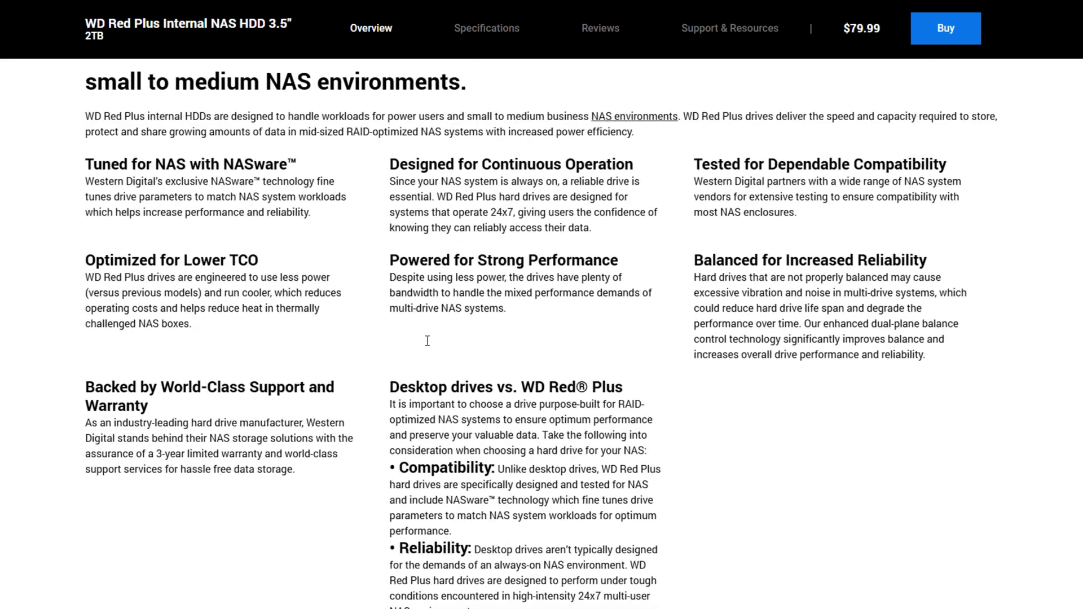
{"action": "scroll", "coordinate": [428, 341], "scroll_direction": "down", "scroll_amount": 1}
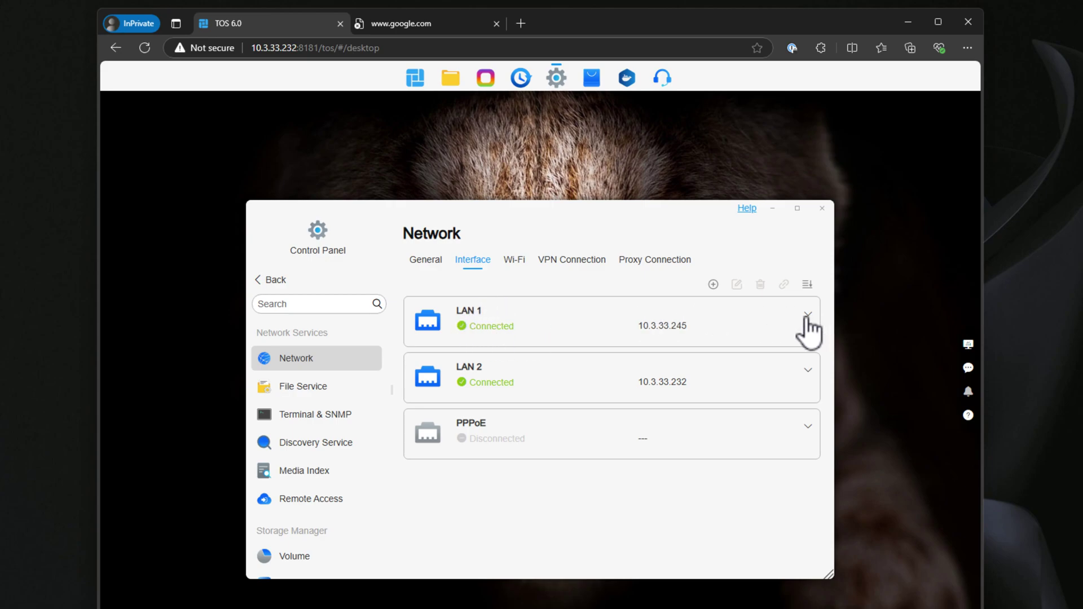
Inspect the LAN 1 connection details and general network settings, then return to Control Panel
{"action": "left_click", "coordinate": [807, 319]}
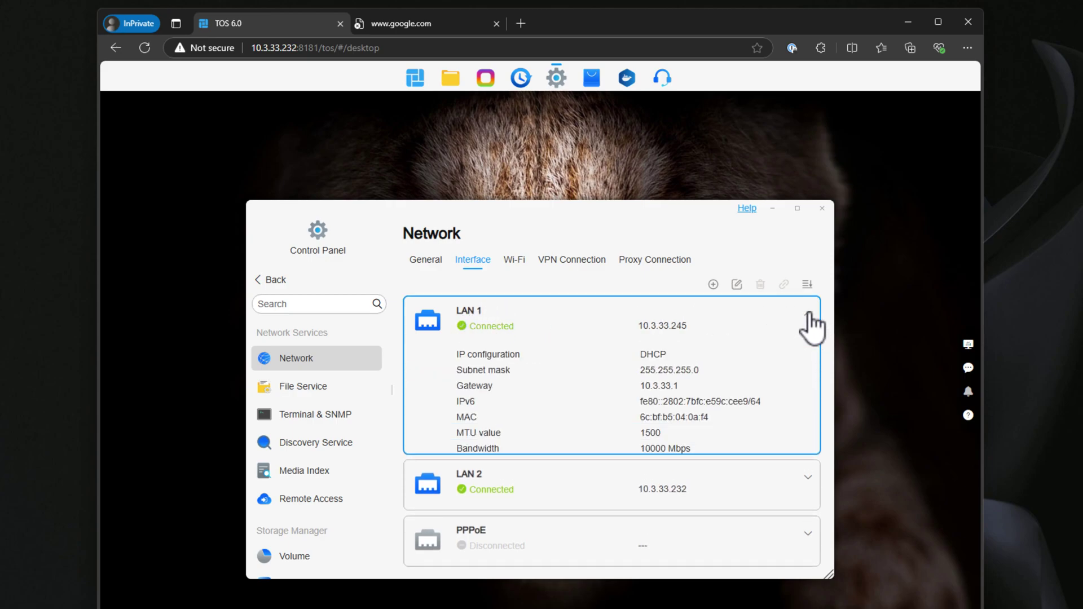
{"action": "left_click", "coordinate": [808, 320]}
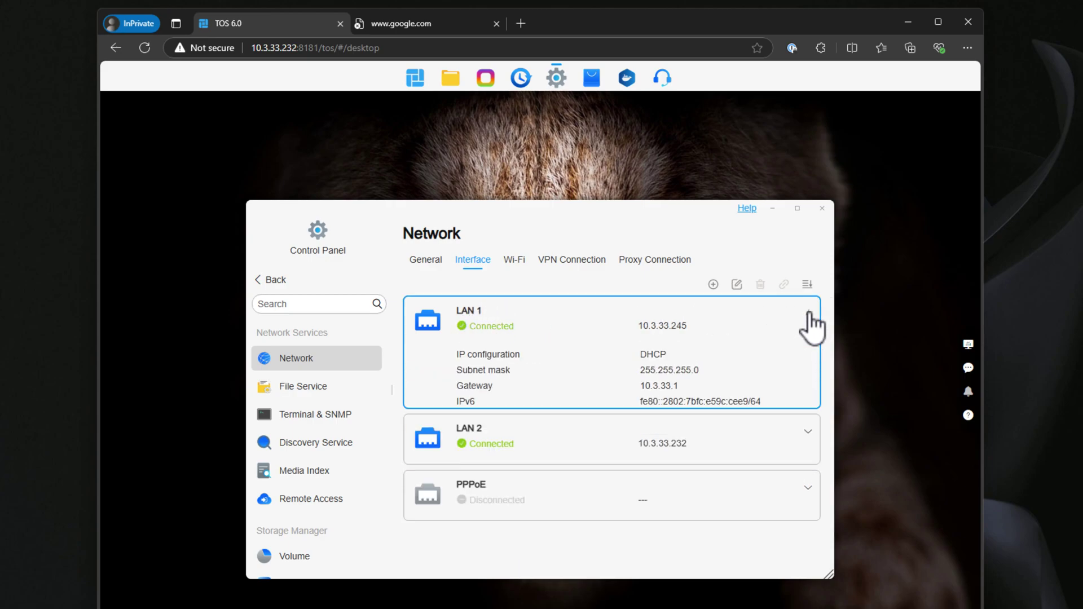
{"action": "left_click", "coordinate": [426, 263]}
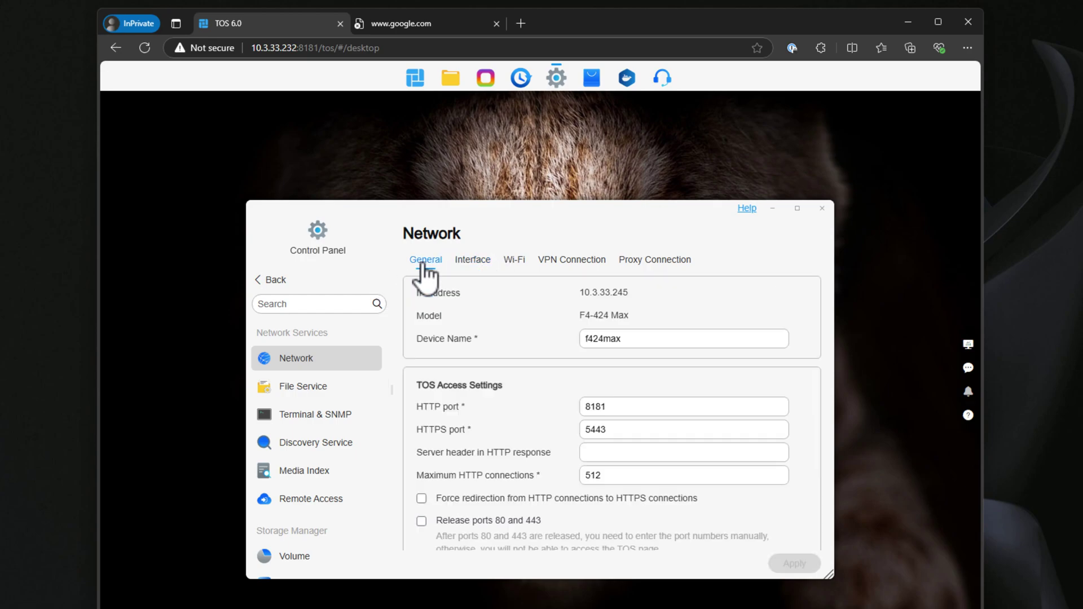
{"action": "left_click", "coordinate": [271, 281]}
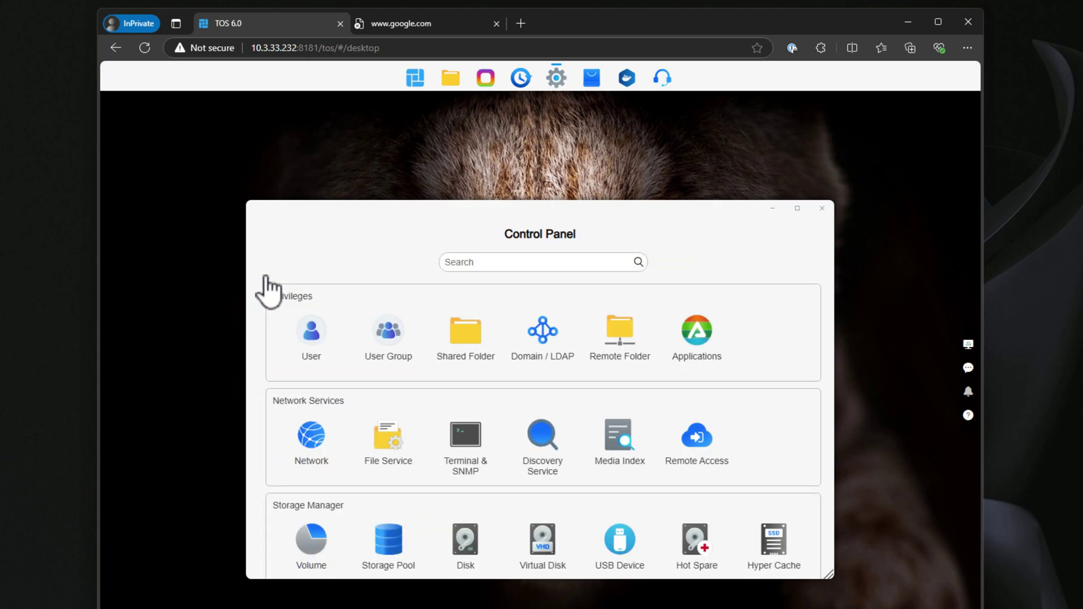
Start creating a bond from the Network settings' interface list
{"action": "left_click", "coordinate": [310, 440]}
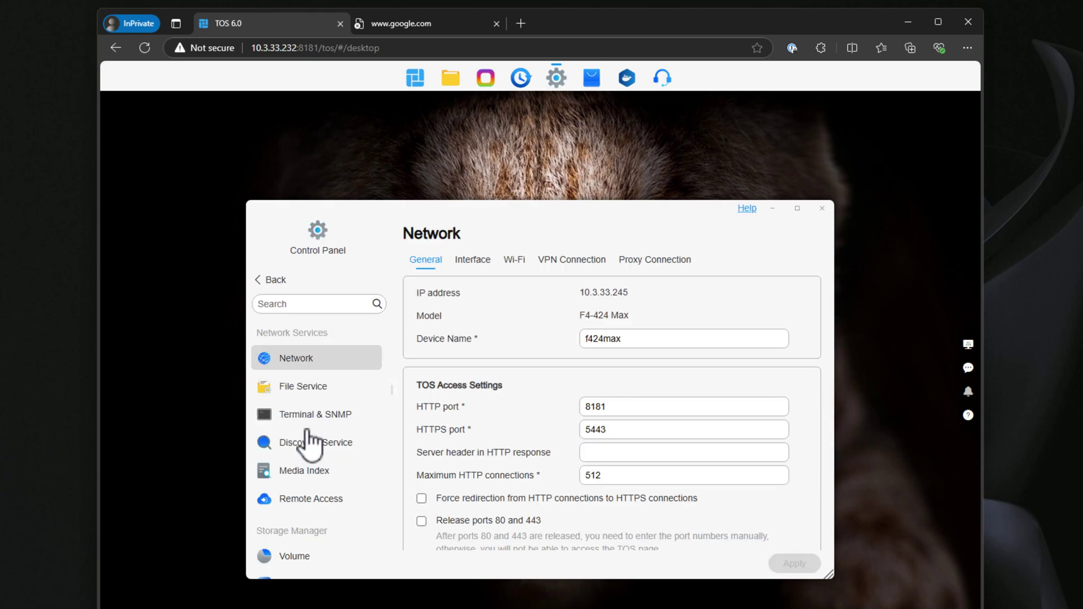
{"action": "left_click", "coordinate": [473, 260]}
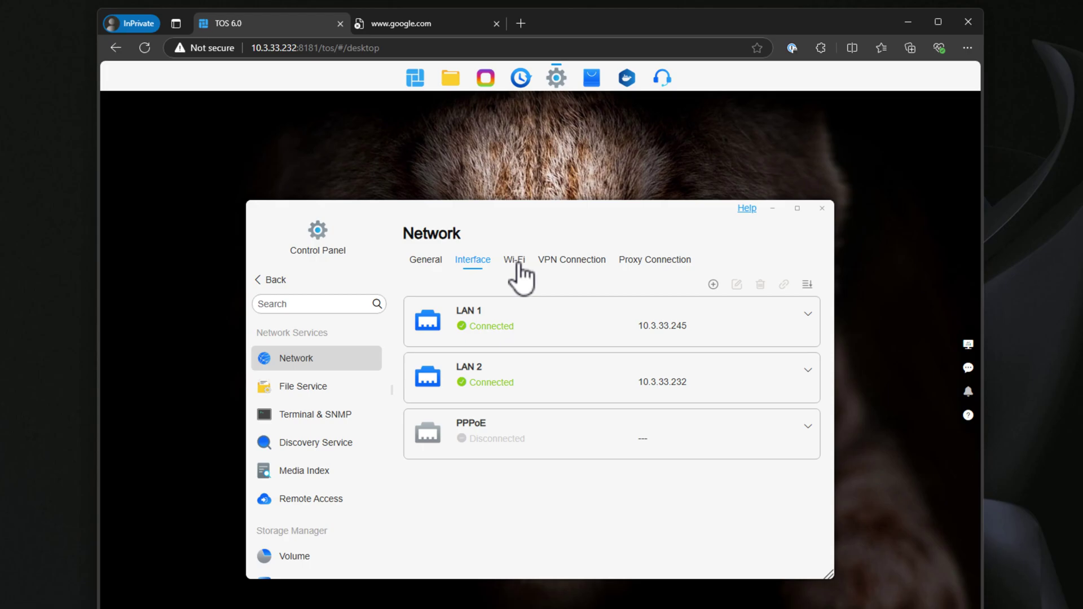
{"action": "left_click", "coordinate": [714, 285]}
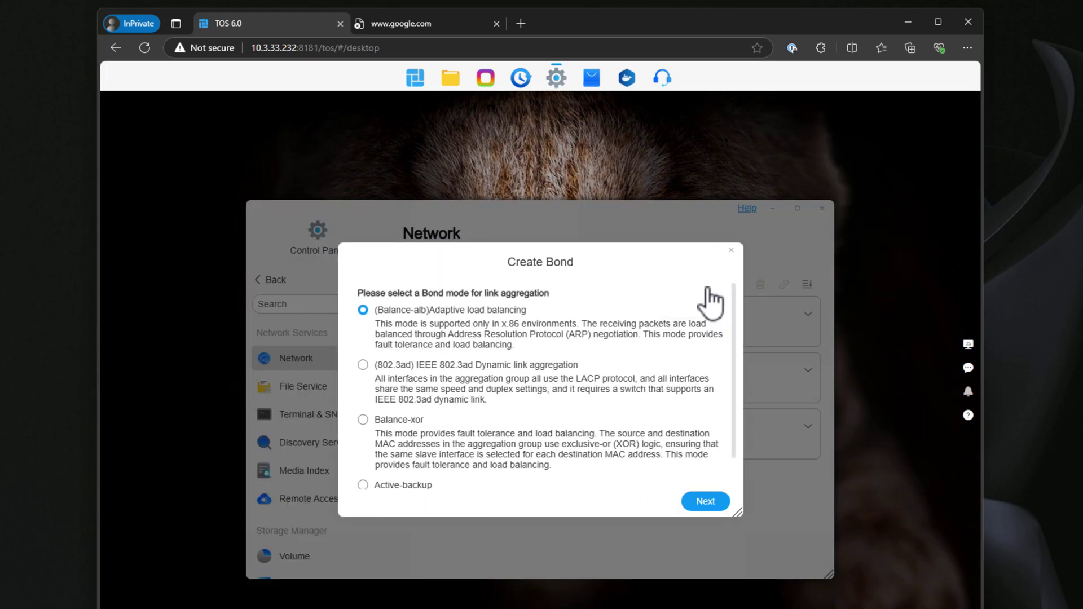
{"action": "left_click_drag", "start_coordinate": [735, 351], "coordinate": [730, 394]}
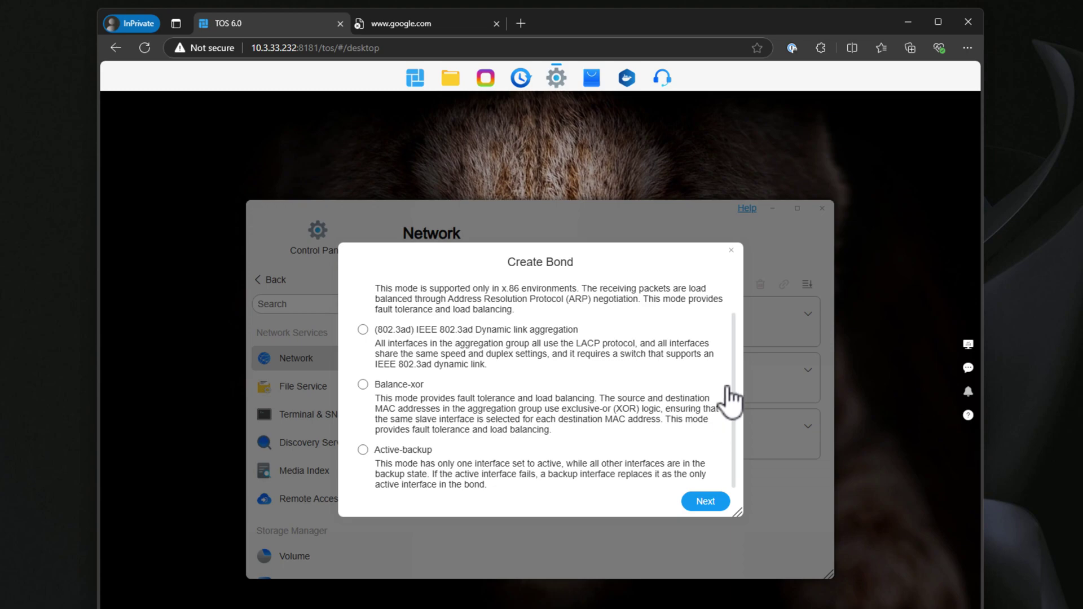
{"action": "left_click_drag", "start_coordinate": [730, 398], "coordinate": [730, 343]}
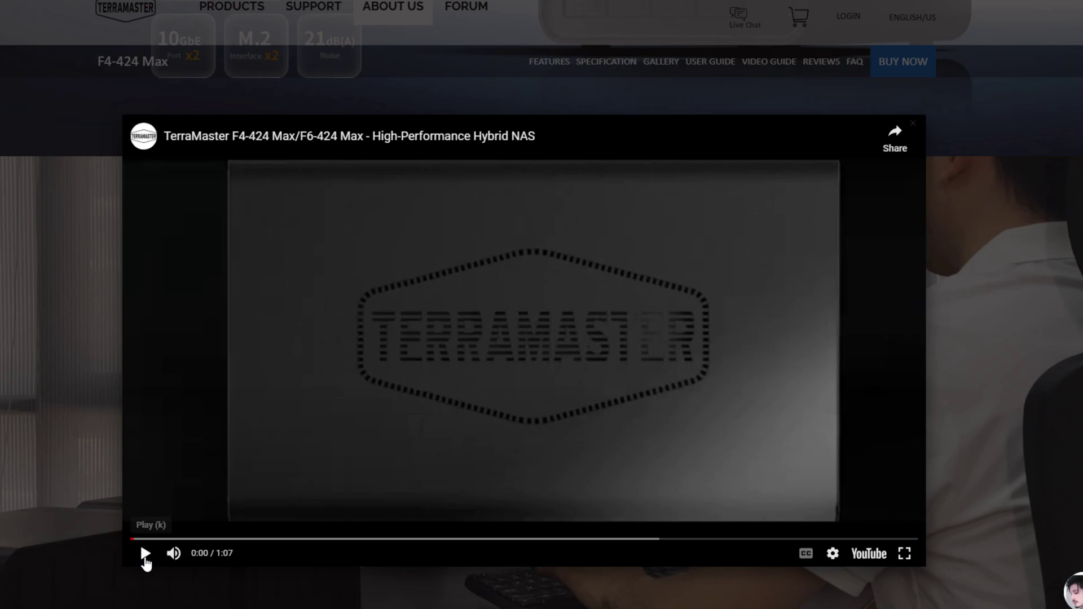
Play the embedded F4-424 Max product video, then return to the TOS Control Panel
{"action": "left_click", "coordinate": [145, 554]}
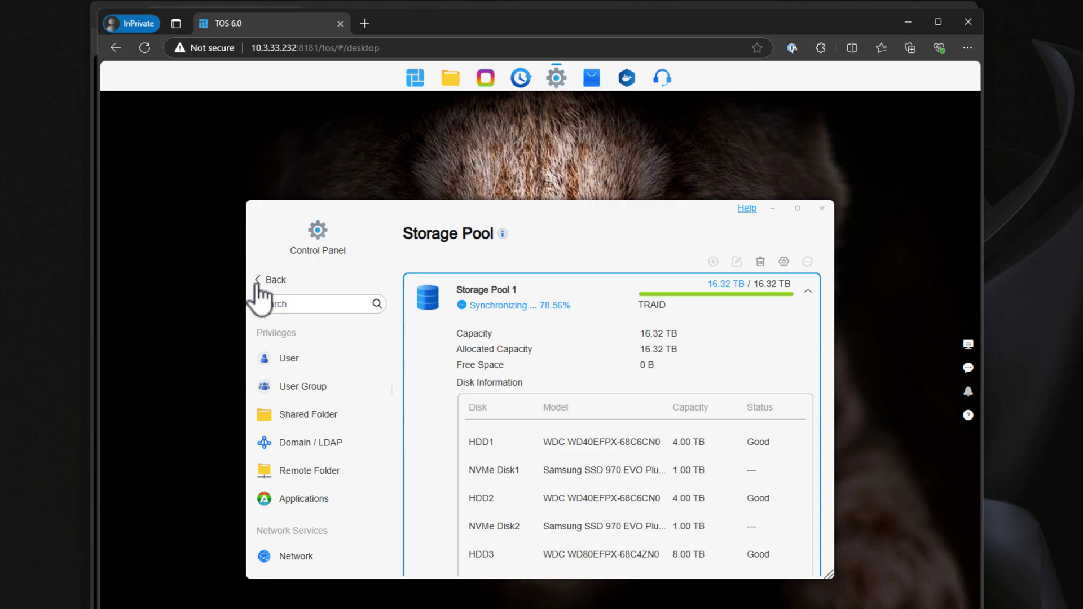
{"action": "left_click", "coordinate": [259, 289]}
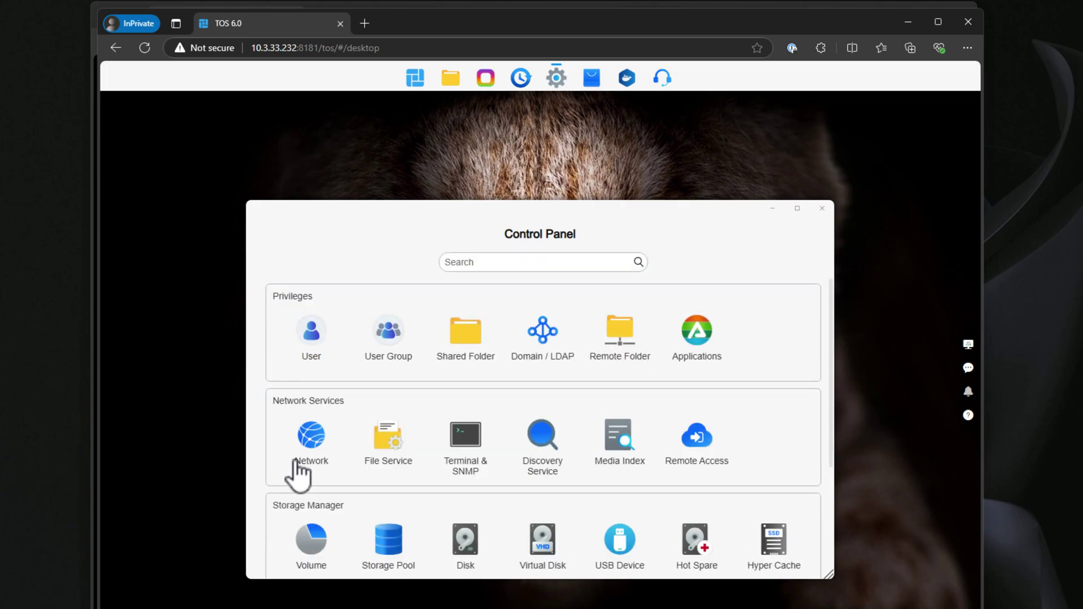
{"action": "scroll", "coordinate": [314, 511], "scroll_direction": "down", "scroll_amount": 3}
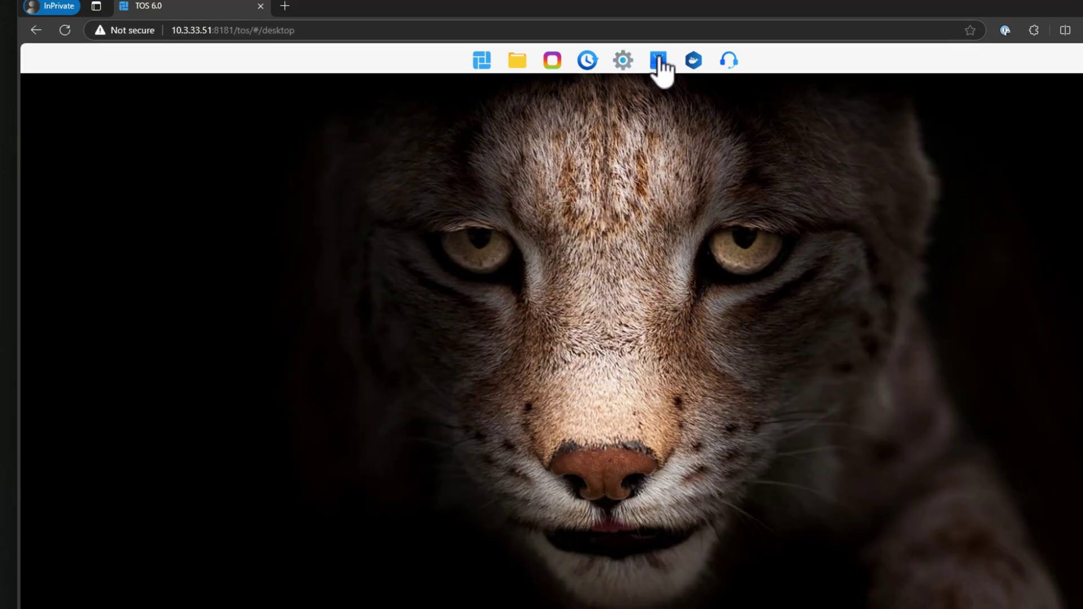
Open App Center, dismiss the tips notice, and list all 49 available apps
{"action": "left_click", "coordinate": [659, 63]}
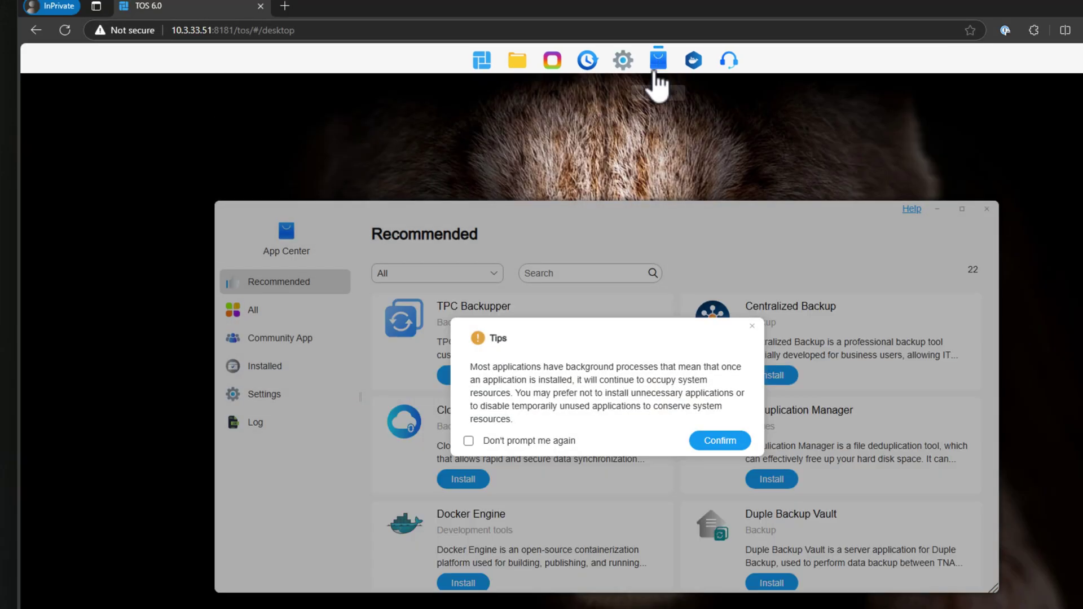
{"action": "left_click", "coordinate": [754, 325]}
{"action": "left_click", "coordinate": [254, 312]}
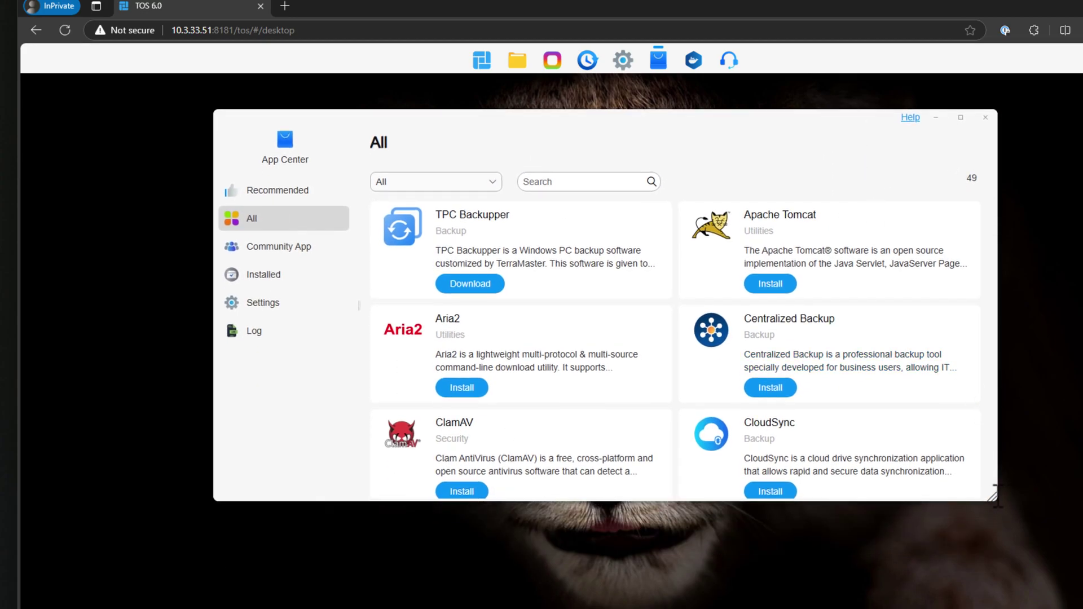
{"action": "left_click_drag", "start_coordinate": [1000, 508], "coordinate": [1015, 608]}
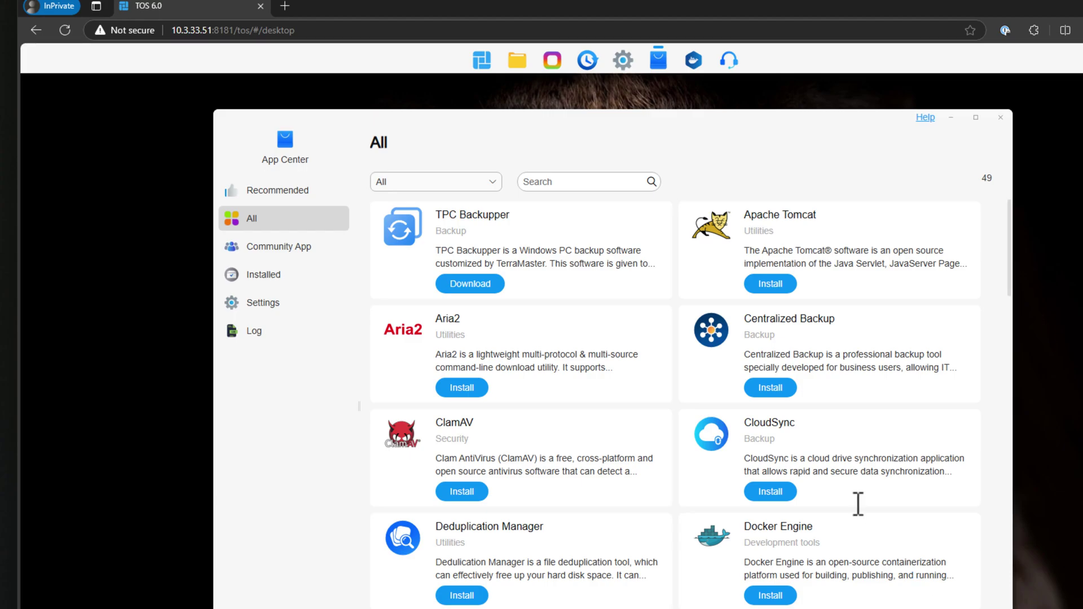
{"action": "scroll", "coordinate": [858, 504], "scroll_direction": "down", "scroll_amount": 2}
{"action": "scroll", "coordinate": [859, 503], "scroll_direction": "down", "scroll_amount": 1}
{"action": "scroll", "coordinate": [859, 502], "scroll_direction": "down", "scroll_amount": 1}
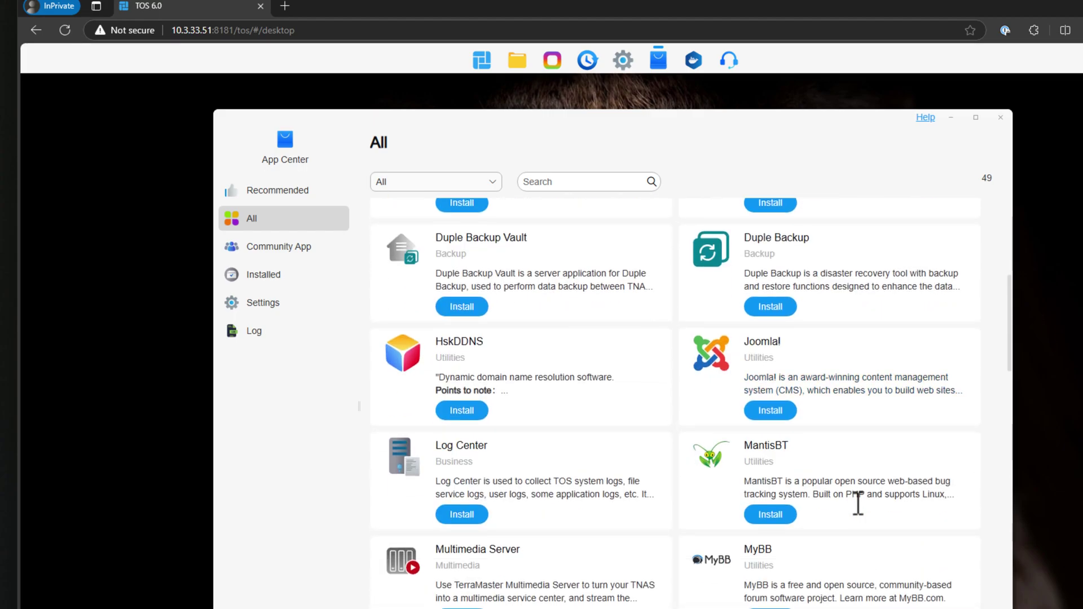
{"action": "scroll", "coordinate": [858, 502], "scroll_direction": "down", "scroll_amount": 1}
{"action": "scroll", "coordinate": [859, 501], "scroll_direction": "down", "scroll_amount": 1}
{"action": "scroll", "coordinate": [858, 502], "scroll_direction": "down", "scroll_amount": 1}
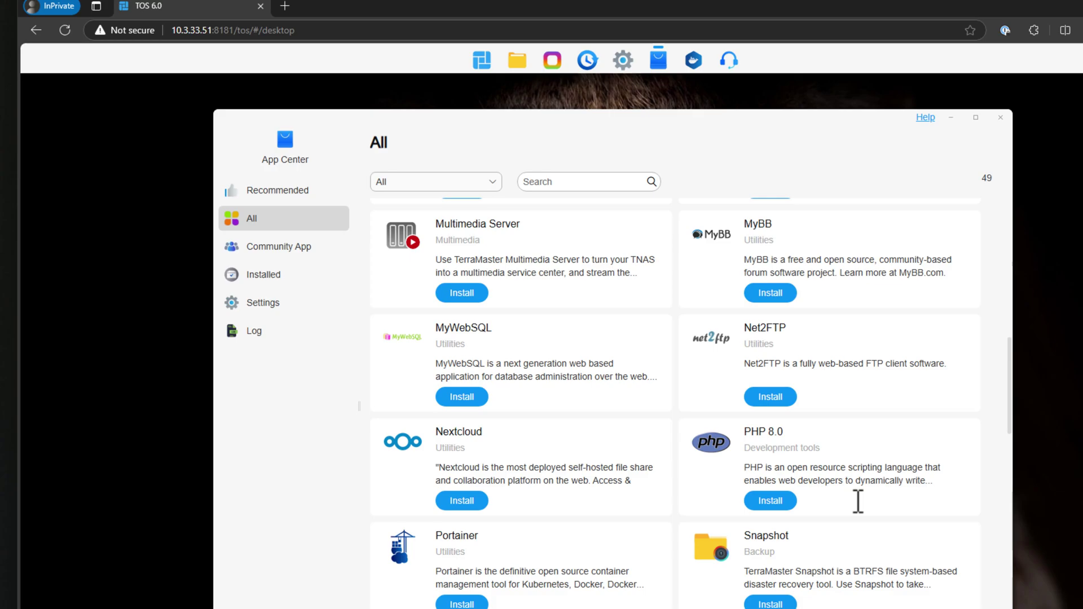
{"action": "scroll", "coordinate": [859, 501], "scroll_direction": "down", "scroll_amount": 1}
{"action": "scroll", "coordinate": [858, 501], "scroll_direction": "down", "scroll_amount": 2}
{"action": "scroll", "coordinate": [859, 501], "scroll_direction": "down", "scroll_amount": 1}
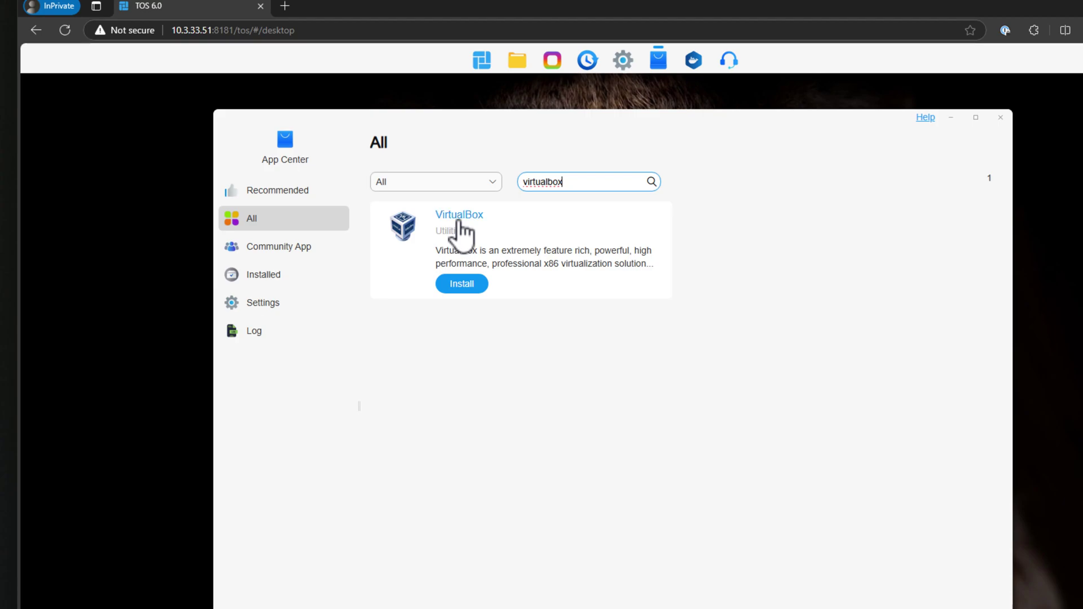
View the VirtualBox app details: version 6.1.4.6.1103, 115.10 MB
{"action": "left_click", "coordinate": [489, 266]}
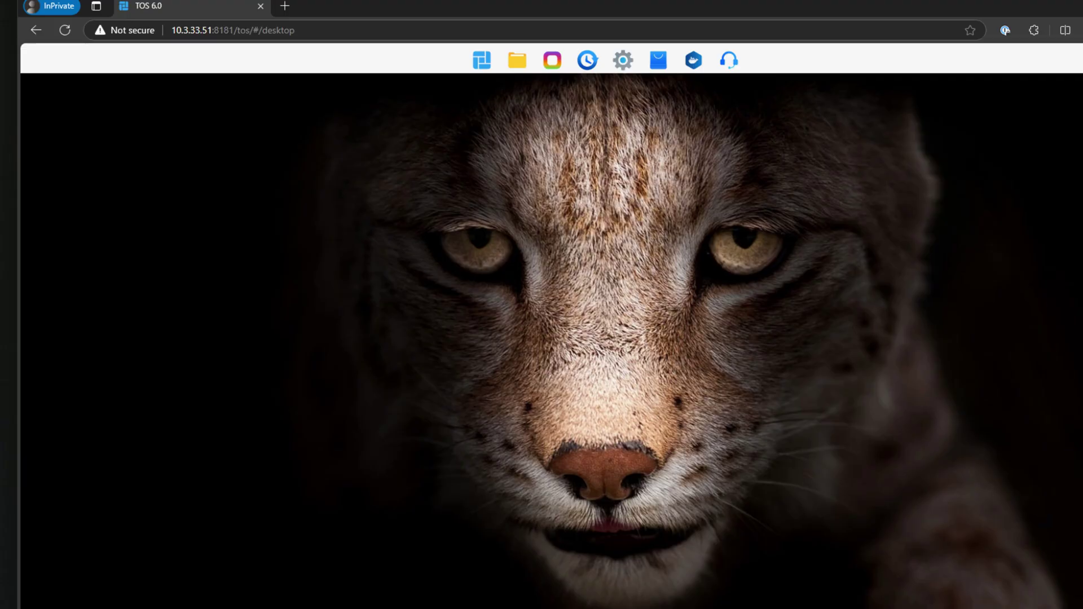
Open Docker Manager's introduction, showing version 2.0.17 with Docker Engine and Portainer
{"action": "left_click", "coordinate": [694, 63]}
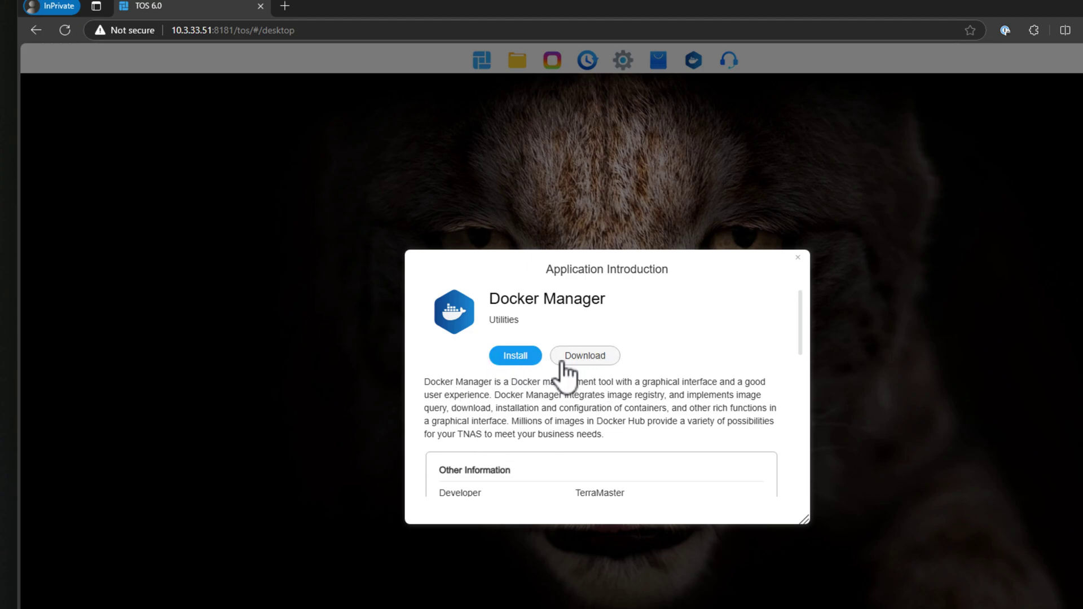
{"action": "scroll", "coordinate": [770, 358], "scroll_direction": "down", "scroll_amount": 1}
{"action": "scroll", "coordinate": [770, 358], "scroll_direction": "down", "scroll_amount": 1}
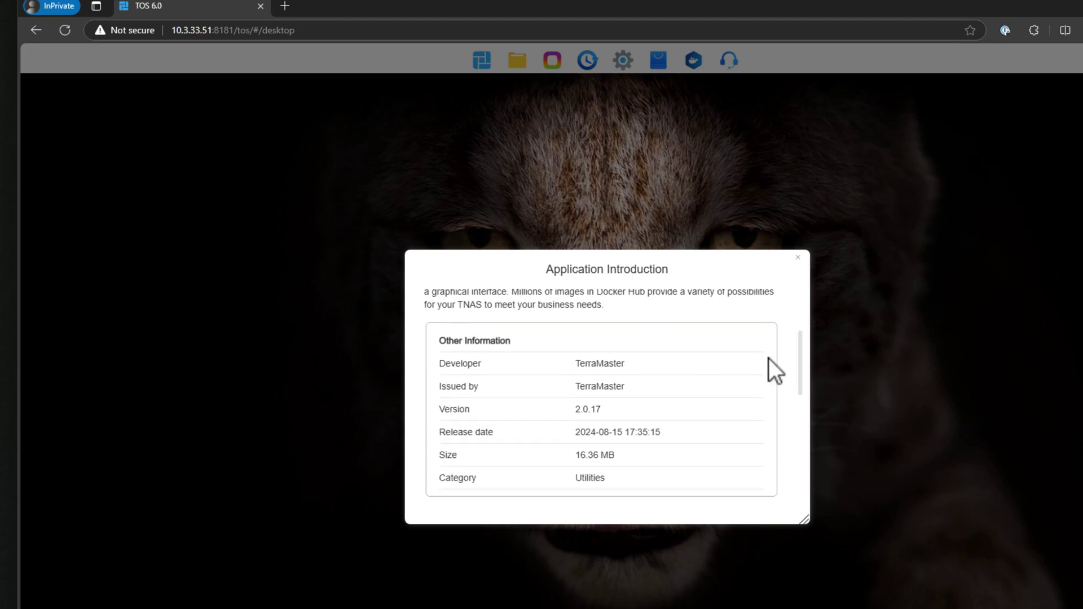
{"action": "scroll", "coordinate": [769, 358], "scroll_direction": "down", "scroll_amount": 1}
{"action": "scroll", "coordinate": [769, 359], "scroll_direction": "down", "scroll_amount": 1}
{"action": "scroll", "coordinate": [768, 356], "scroll_direction": "down", "scroll_amount": 1}
{"action": "scroll", "coordinate": [767, 357], "scroll_direction": "down", "scroll_amount": 1}
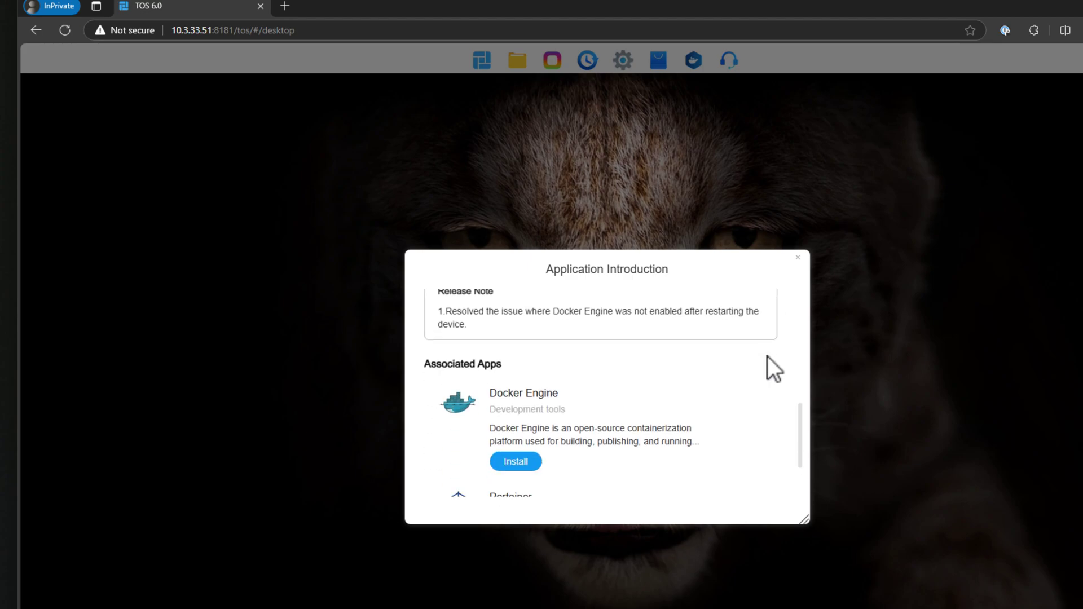
{"action": "scroll", "coordinate": [768, 356], "scroll_direction": "down", "scroll_amount": 1}
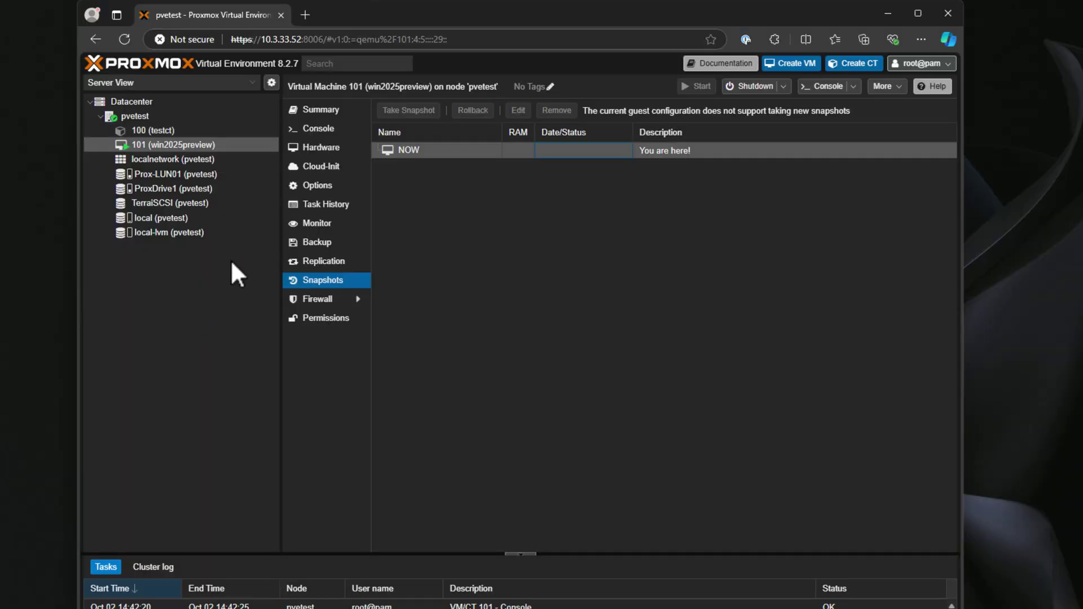
Check Prox-LUN01 (28%) and ProxDrive1 (36.23%) storage, then open VM 101's console
{"action": "left_click", "coordinate": [174, 175]}
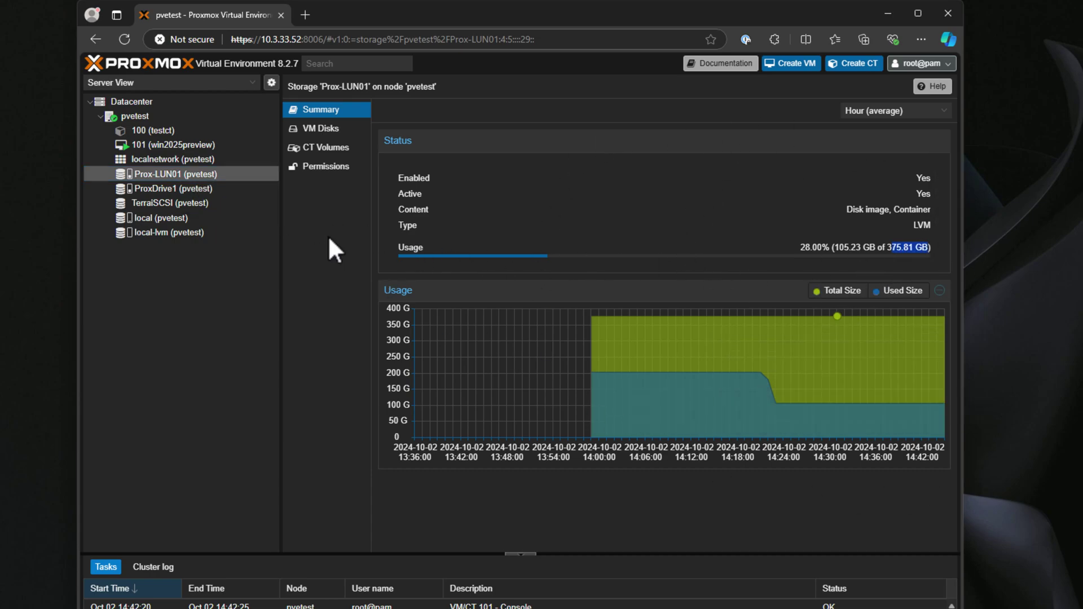
{"action": "left_click", "coordinate": [160, 190]}
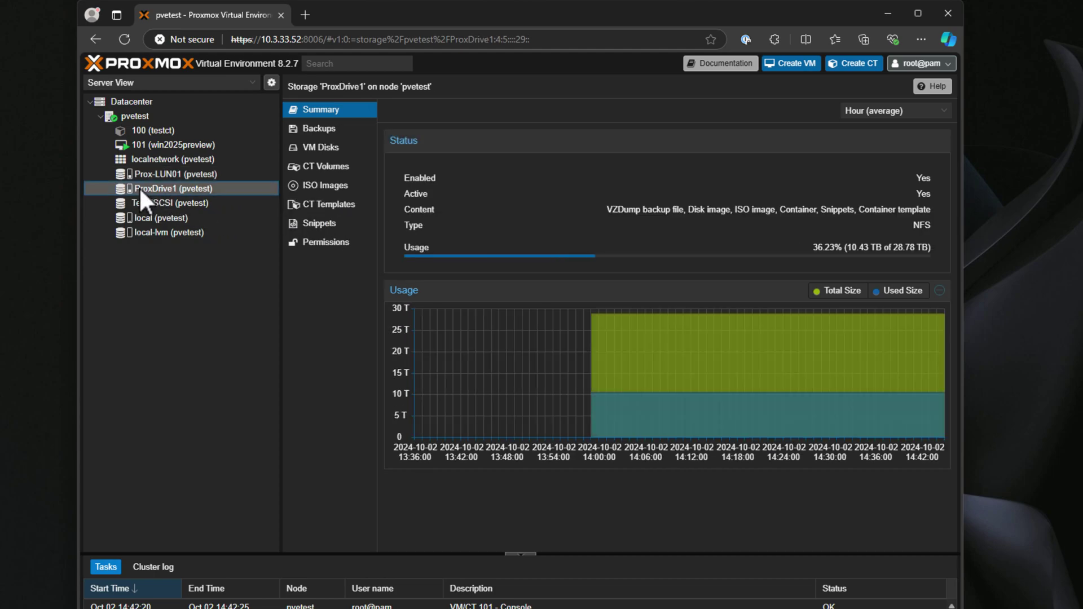
{"action": "left_click", "coordinate": [174, 176]}
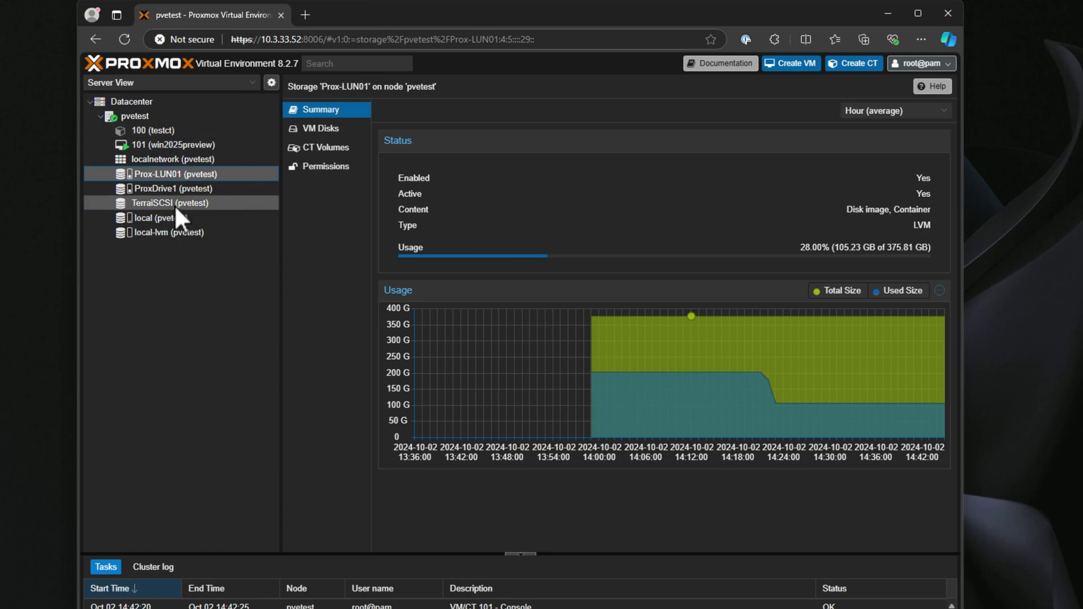
{"action": "double_click", "coordinate": [173, 144]}
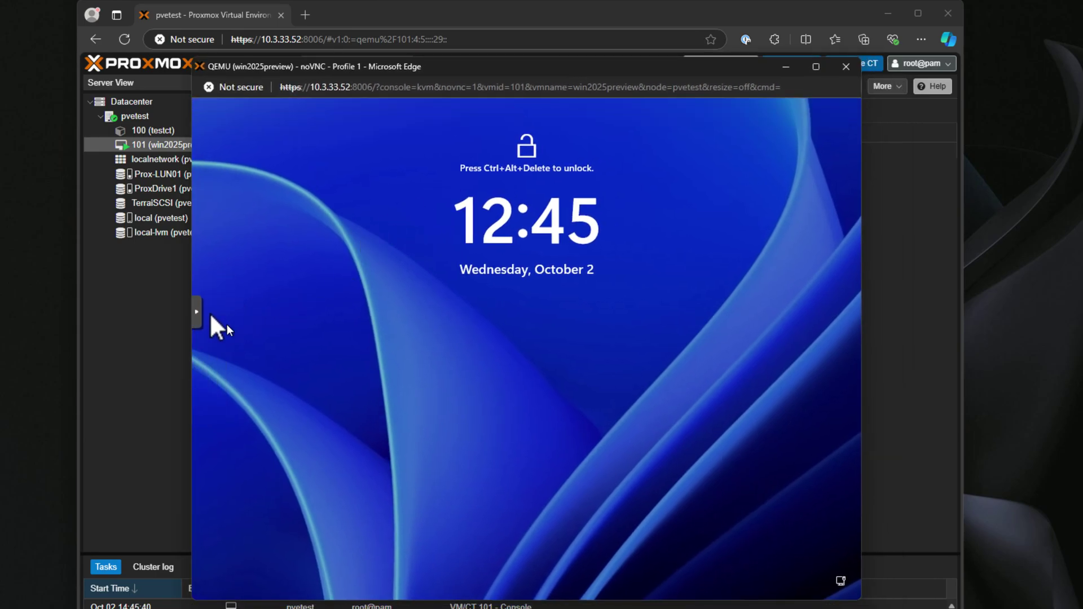
Send the unlock key sequence to the VM and sign in to Windows
{"action": "left_click", "coordinate": [200, 313]}
{"action": "left_click", "coordinate": [212, 319]}
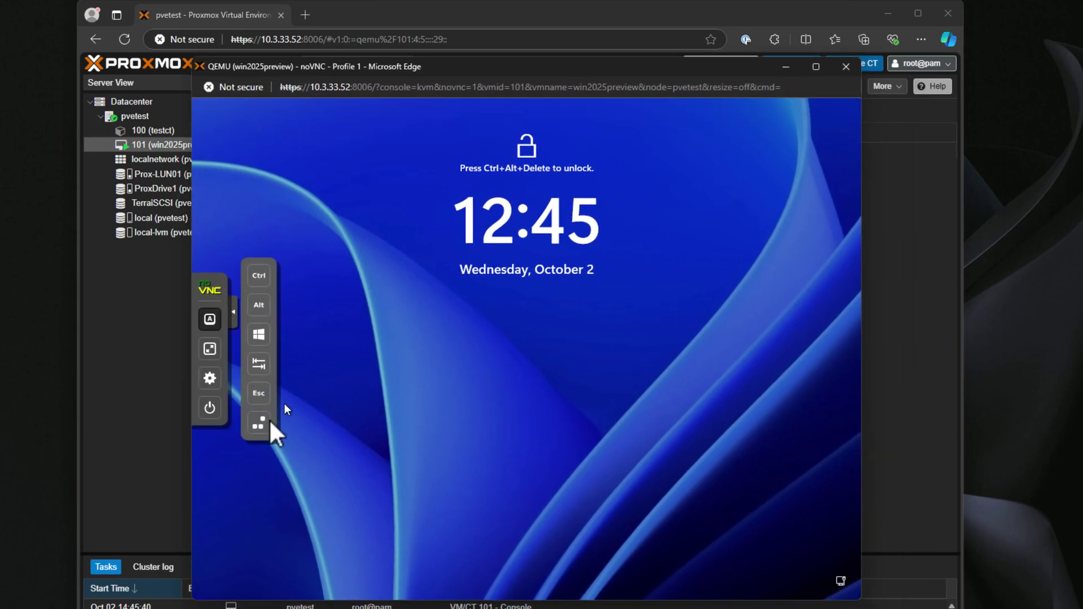
{"action": "left_click", "coordinate": [259, 424]}
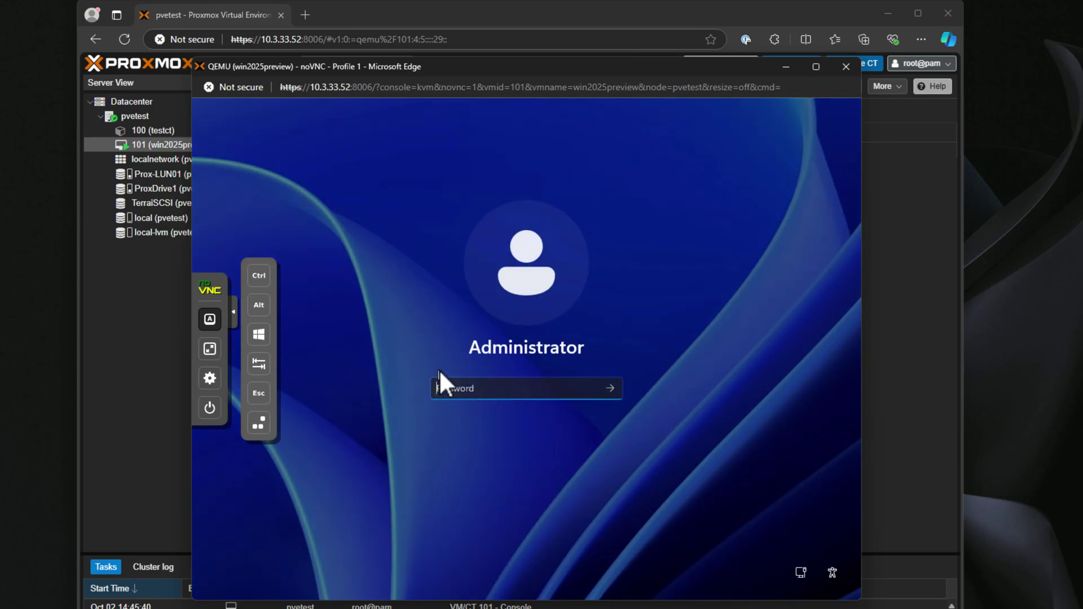
{"action": "type", "text": "********"}
{"action": "key", "text": "Return"}
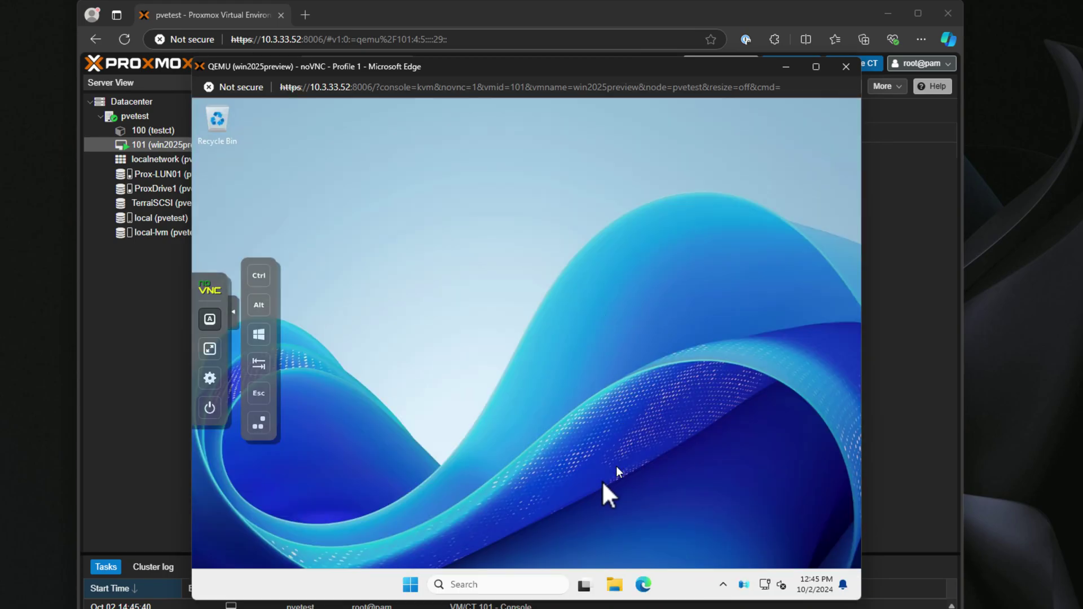
Launch Resource Monitor with resmon, view per-process disk activity, and minimize it
{"action": "right_click", "coordinate": [411, 588]}
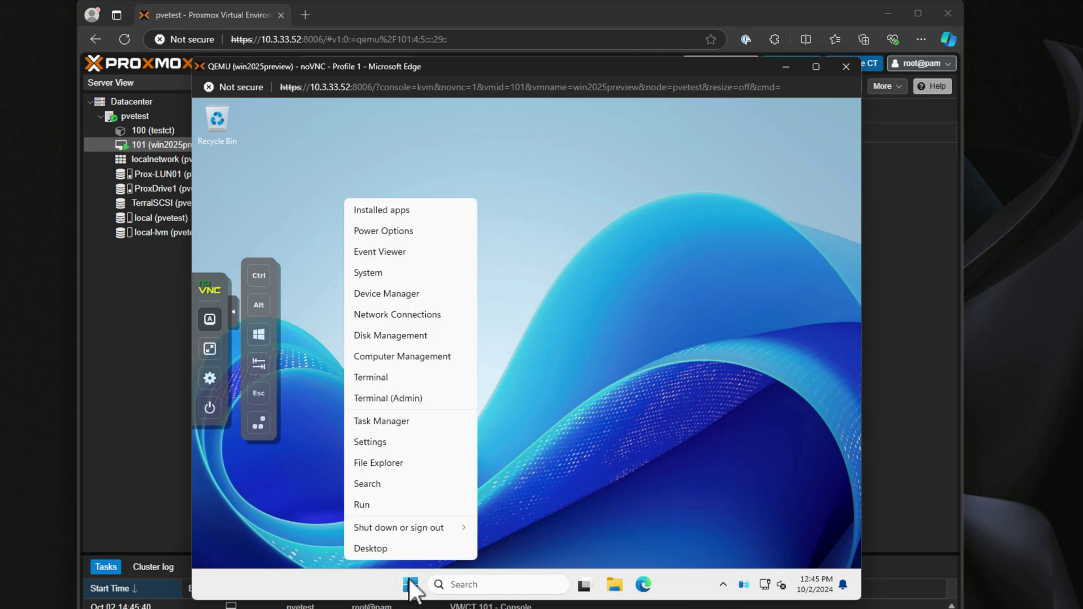
{"action": "left_click", "coordinate": [372, 510]}
{"action": "type", "text": "resmo"}
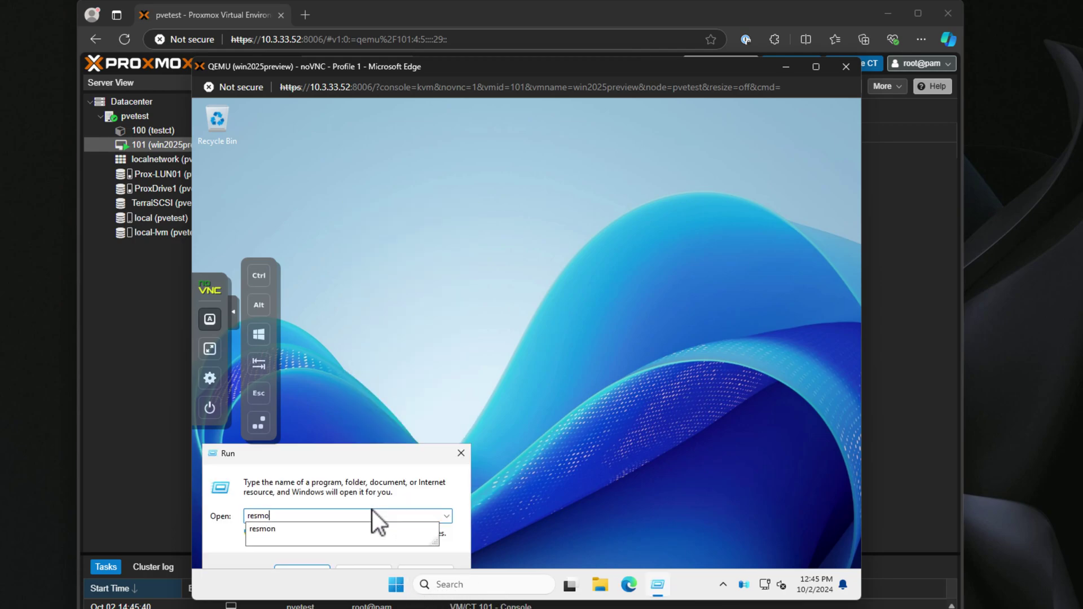
{"action": "type", "text": "n"}
{"action": "key", "text": "Return"}
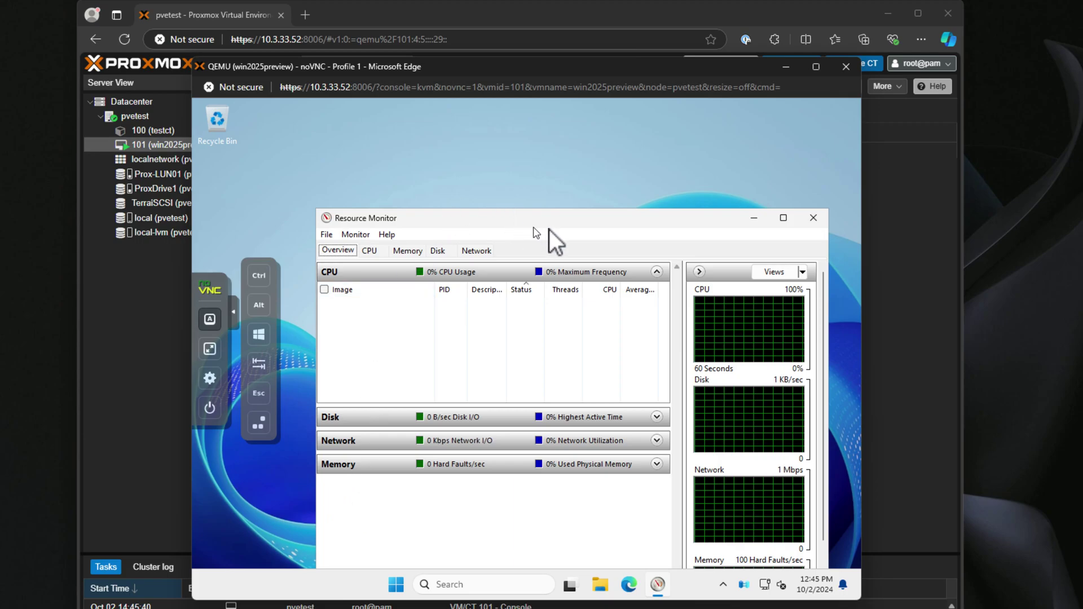
{"action": "left_click_drag", "start_coordinate": [552, 223], "coordinate": [557, 145]}
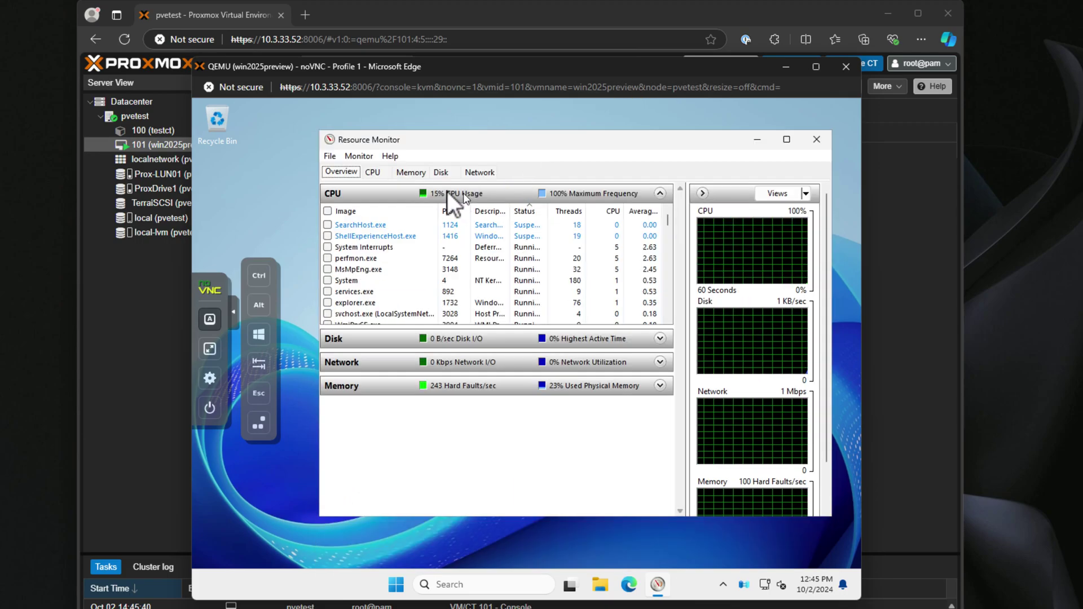
{"action": "left_click", "coordinate": [441, 173]}
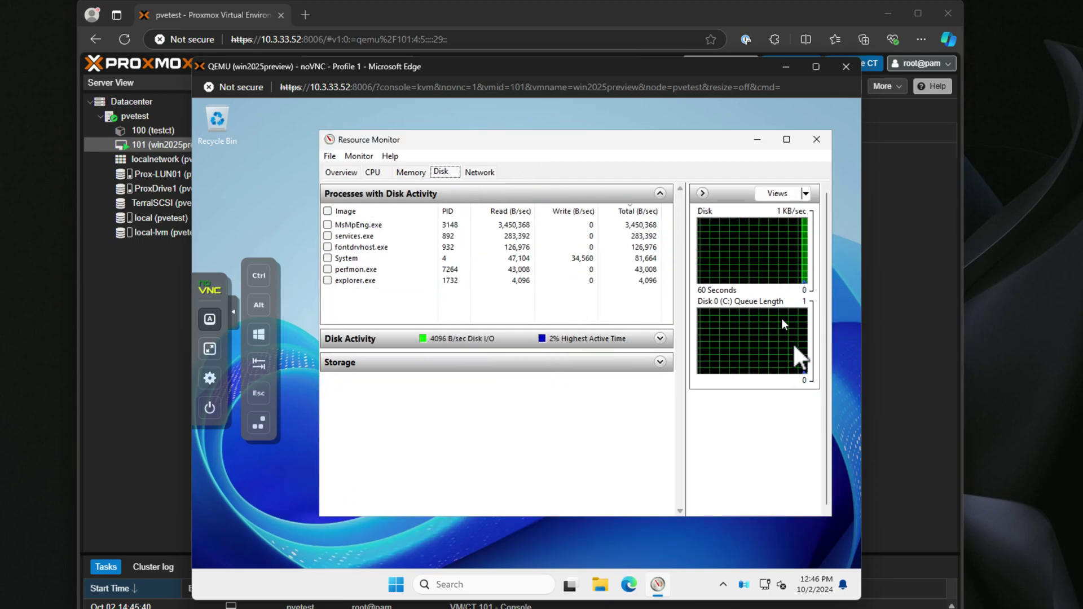
{"action": "left_click", "coordinate": [757, 140]}
{"action": "right_click", "coordinate": [395, 585]}
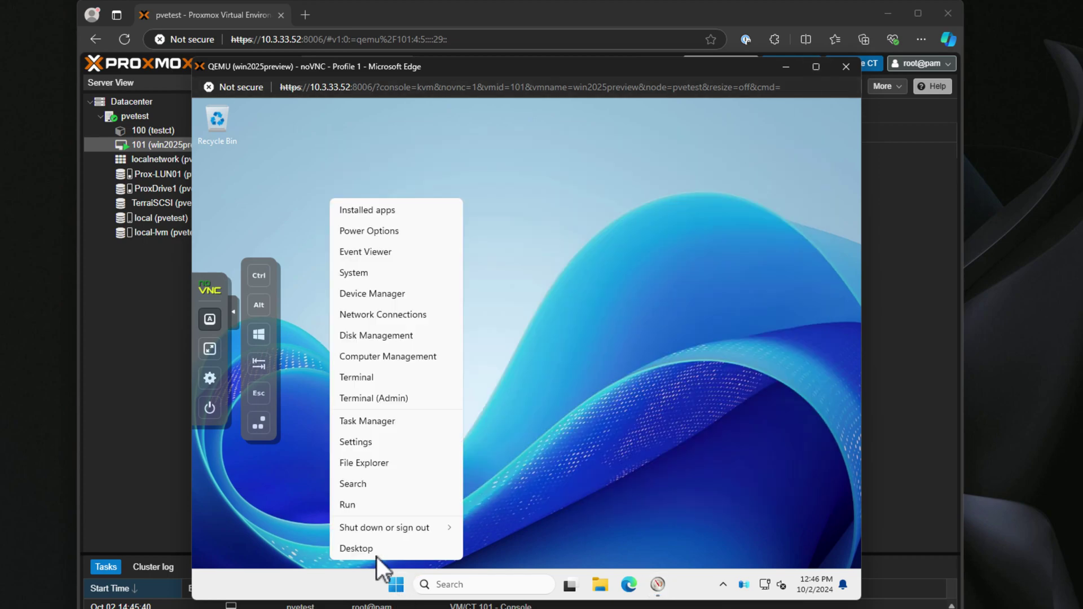
{"action": "left_click", "coordinate": [363, 505]}
{"action": "type", "text": "sysdm.c"}
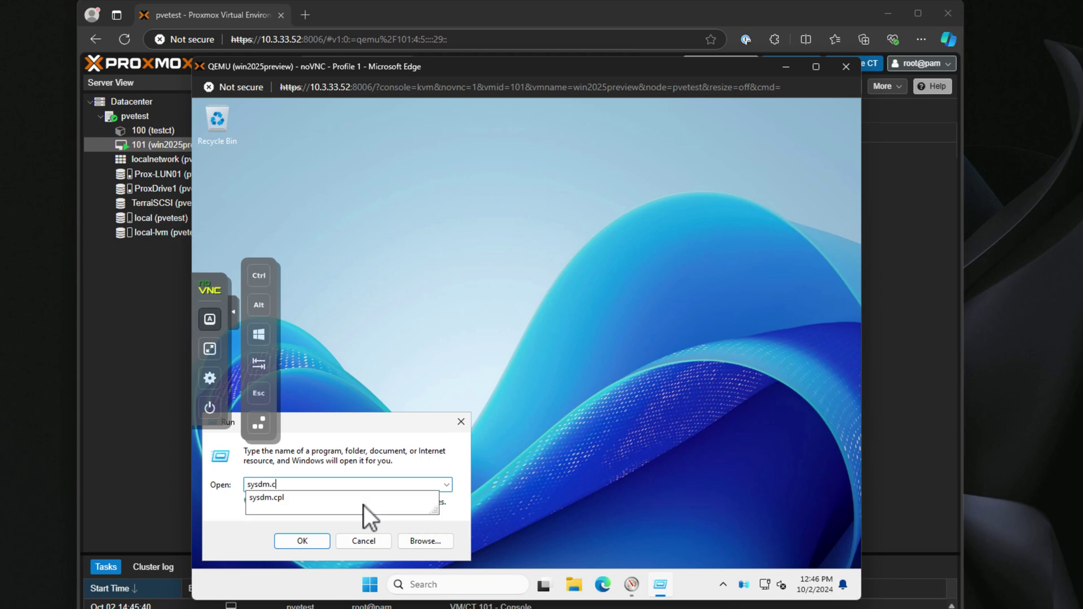
{"action": "left_click", "coordinate": [363, 506]}
{"action": "key", "text": "Return"}
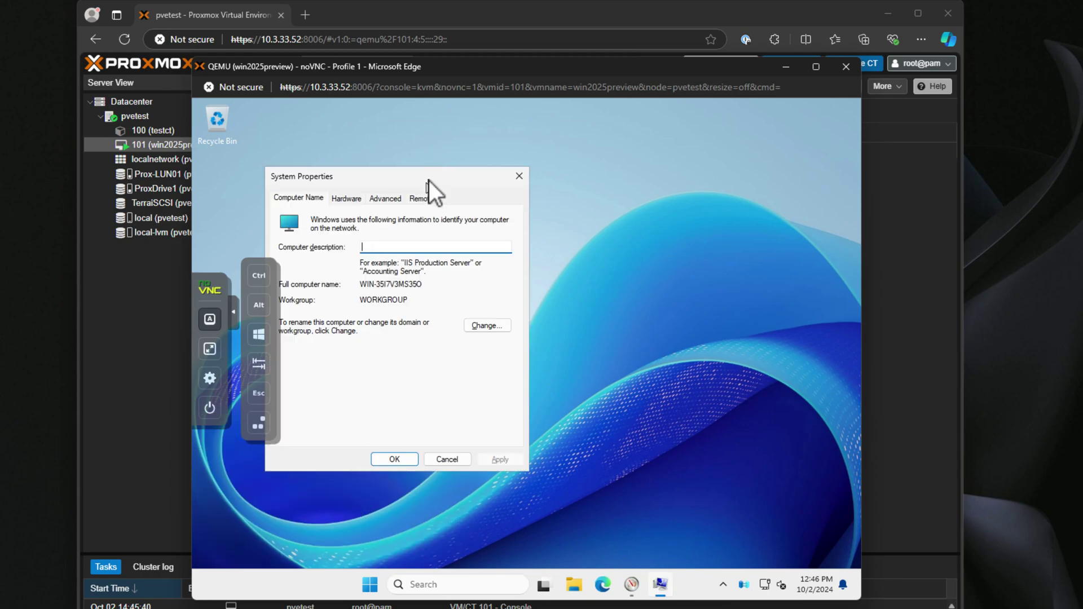
{"action": "left_click_drag", "start_coordinate": [429, 180], "coordinate": [539, 173]}
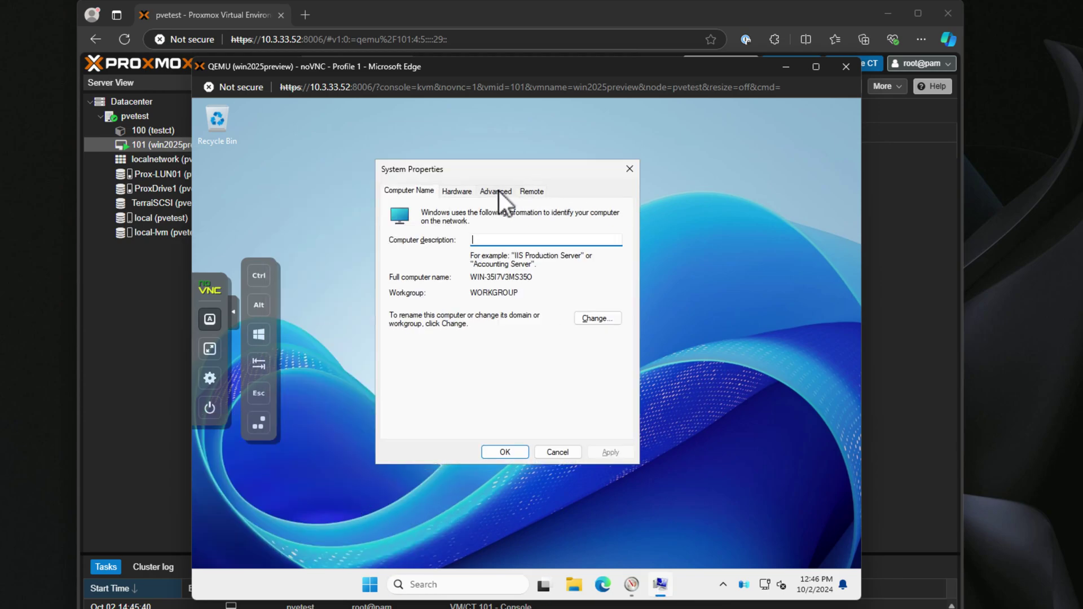
{"action": "left_click", "coordinate": [498, 191]}
{"action": "left_click", "coordinate": [631, 170]}
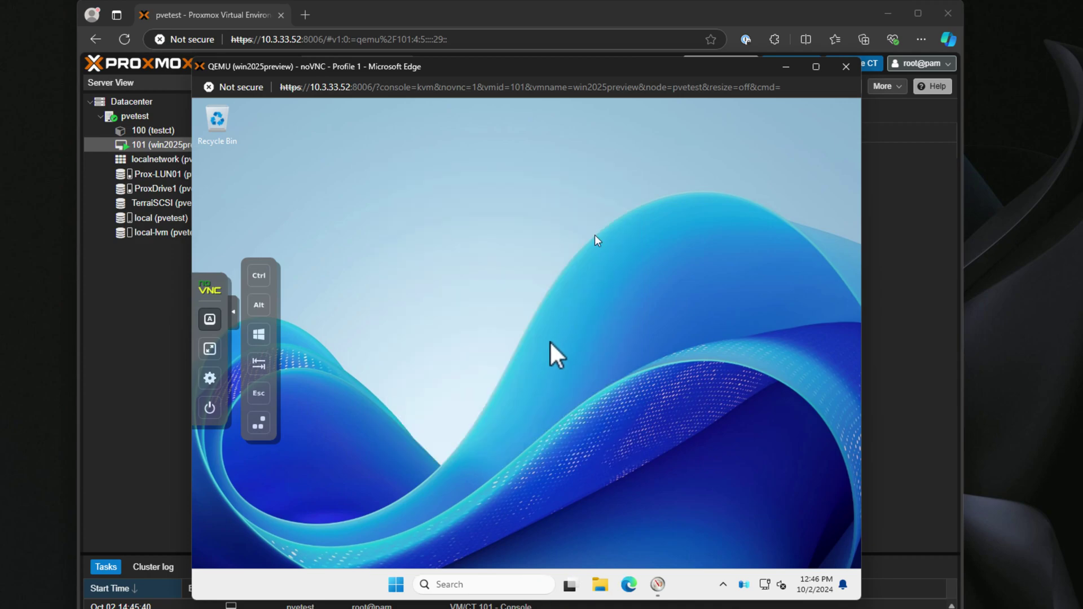
{"action": "right_click", "coordinate": [396, 586]}
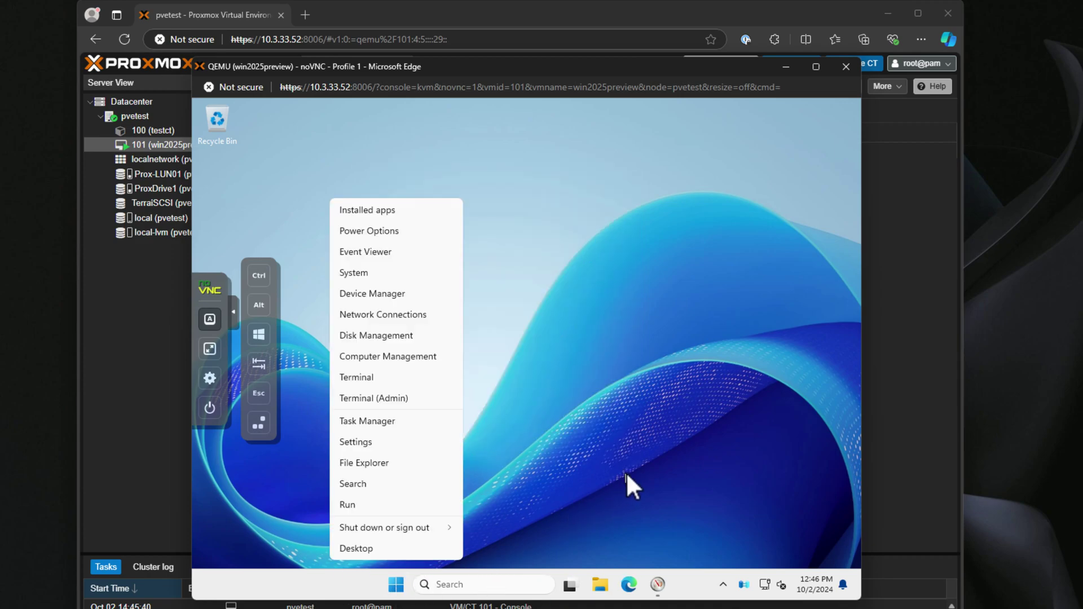
{"action": "left_click", "coordinate": [628, 585]}
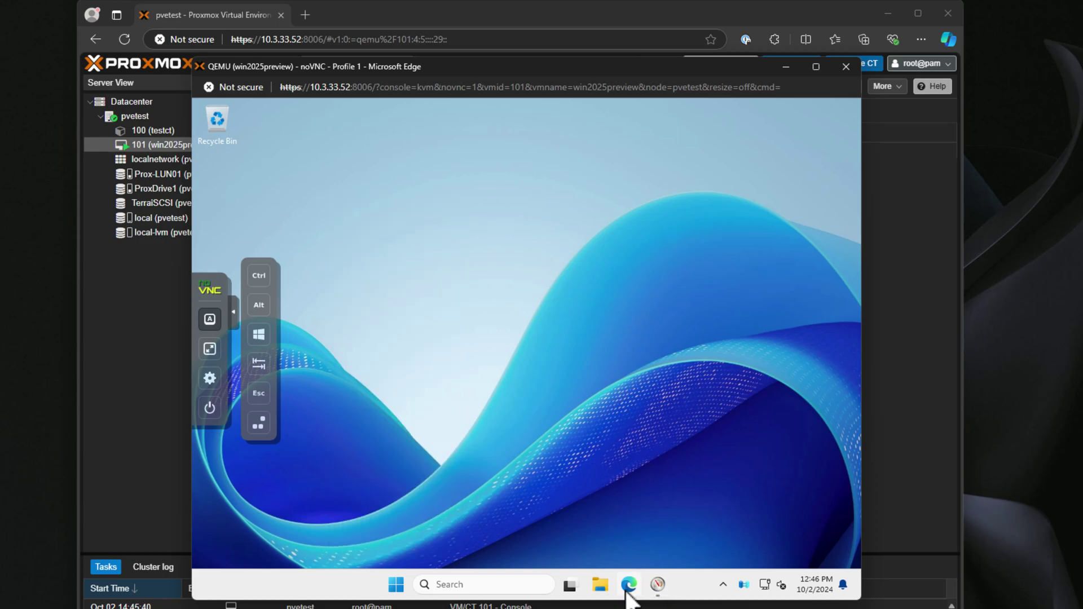
{"action": "left_click", "coordinate": [660, 584]}
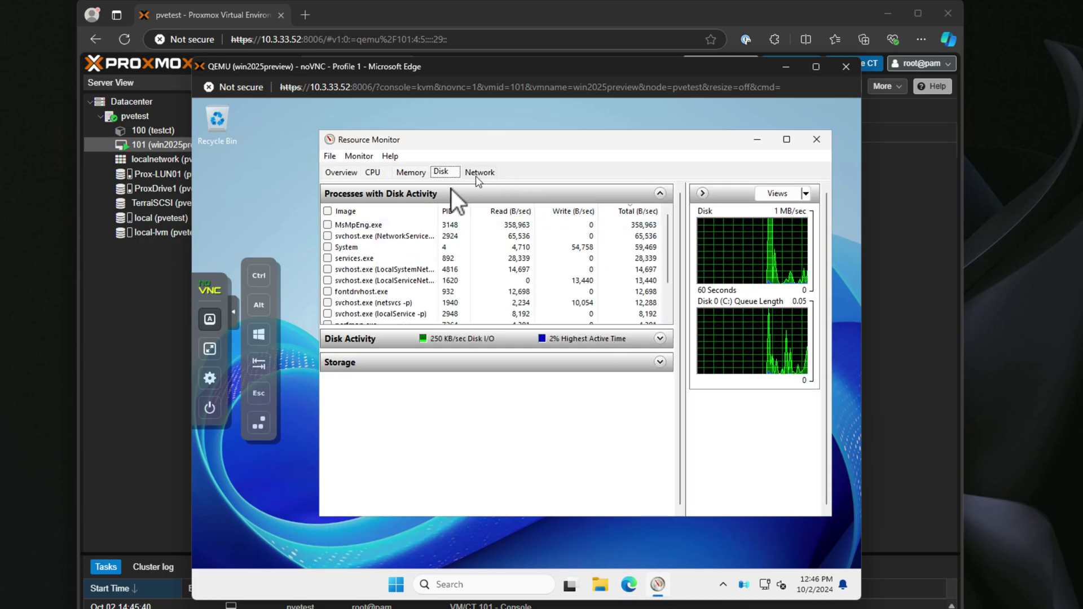
{"action": "left_click", "coordinate": [343, 172]}
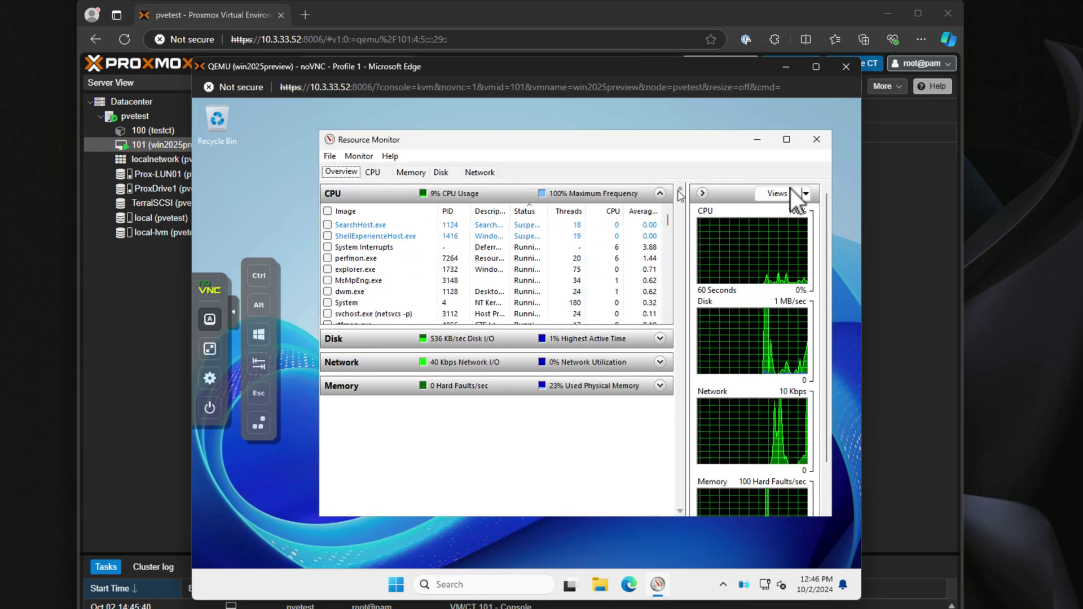
{"action": "left_click", "coordinate": [760, 140]}
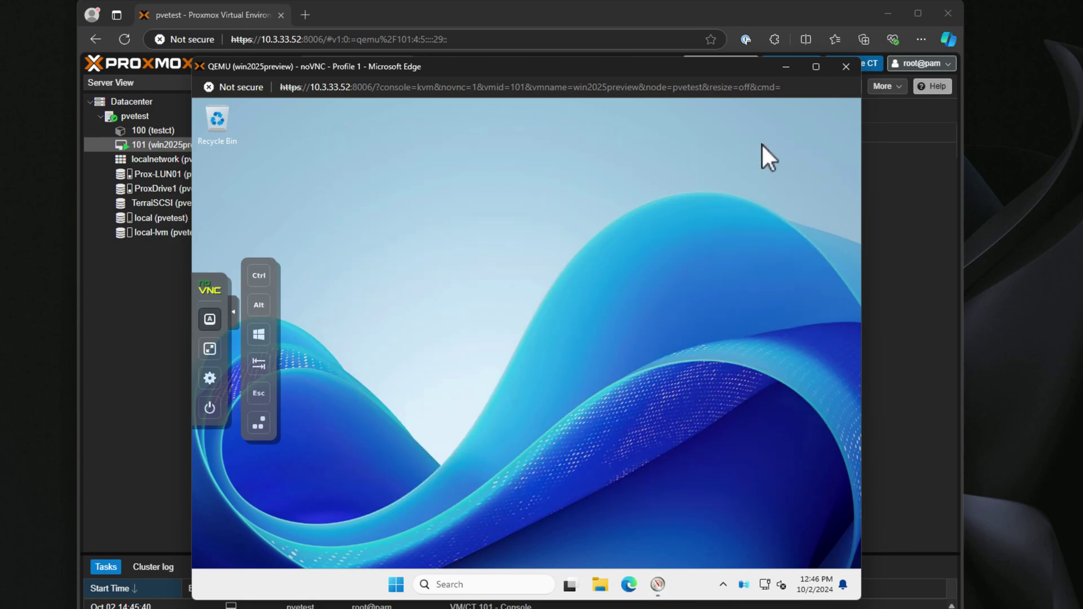
Open Terminal (Admin) maximized in the VM and collapse the noVNC sidebar
{"action": "right_click", "coordinate": [398, 582]}
{"action": "left_click", "coordinate": [404, 397]}
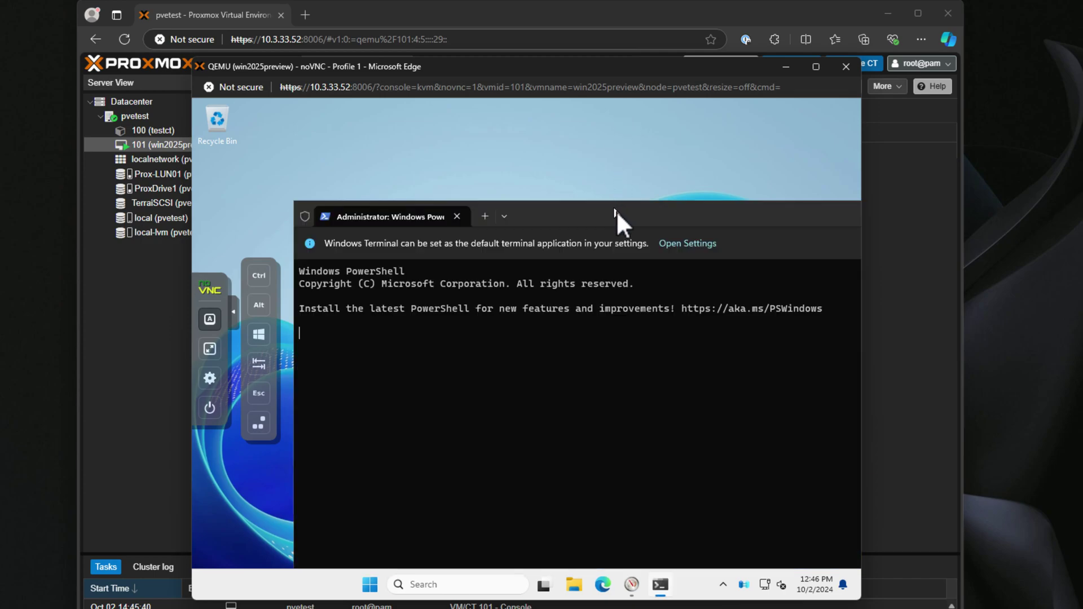
{"action": "left_click_drag", "start_coordinate": [616, 211], "coordinate": [589, 116]}
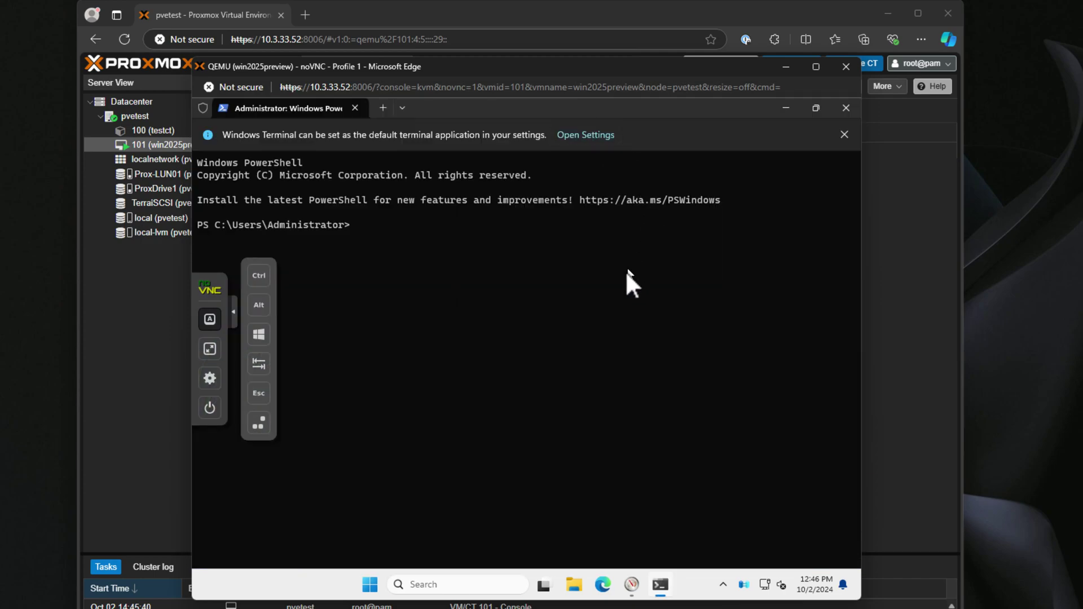
{"action": "left_click", "coordinate": [236, 310]}
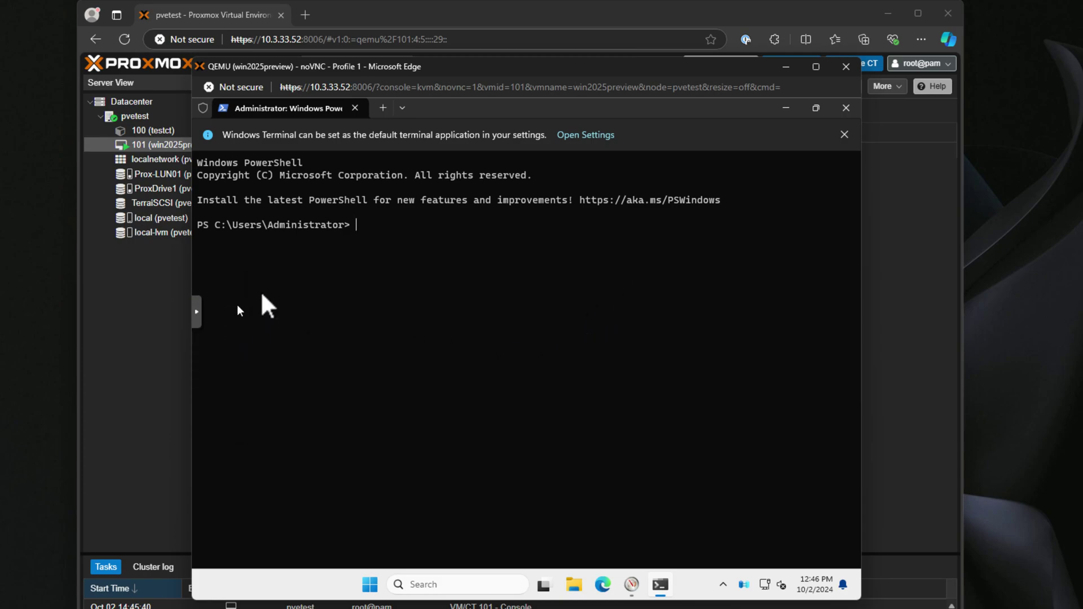
Close the guest's PowerShell window, then briefly open and close Task Manager
{"action": "left_click", "coordinate": [835, 111]}
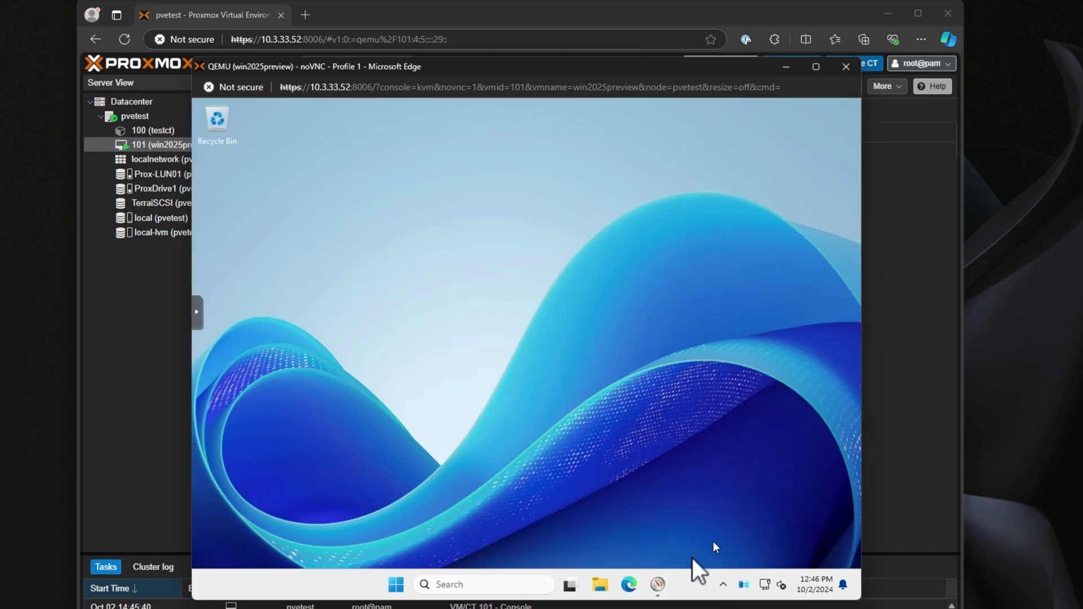
{"action": "right_click", "coordinate": [687, 584]}
{"action": "left_click", "coordinate": [719, 527]}
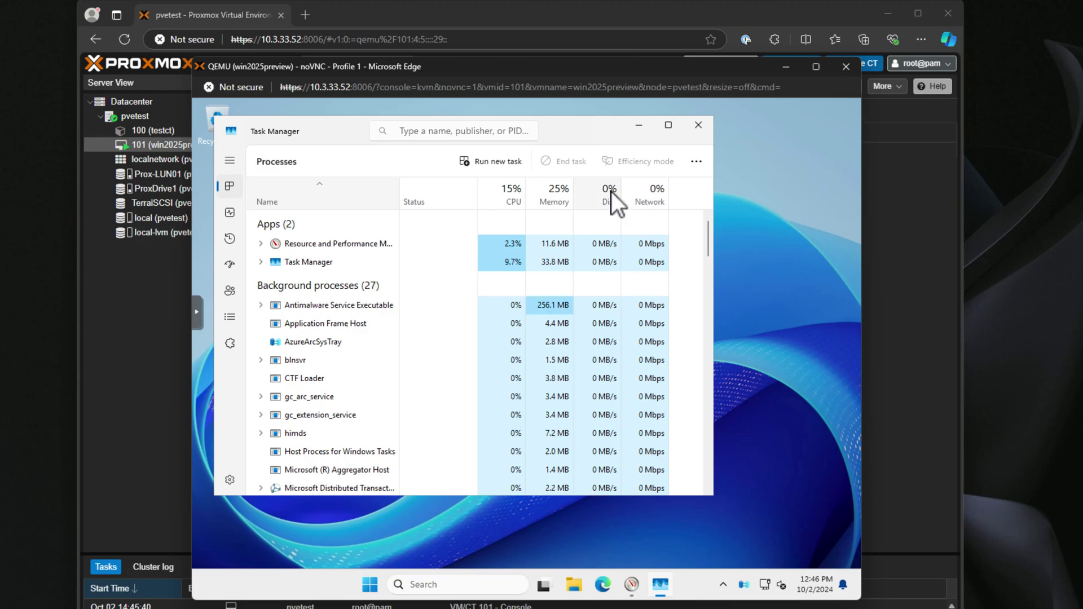
{"action": "left_click", "coordinate": [697, 124]}
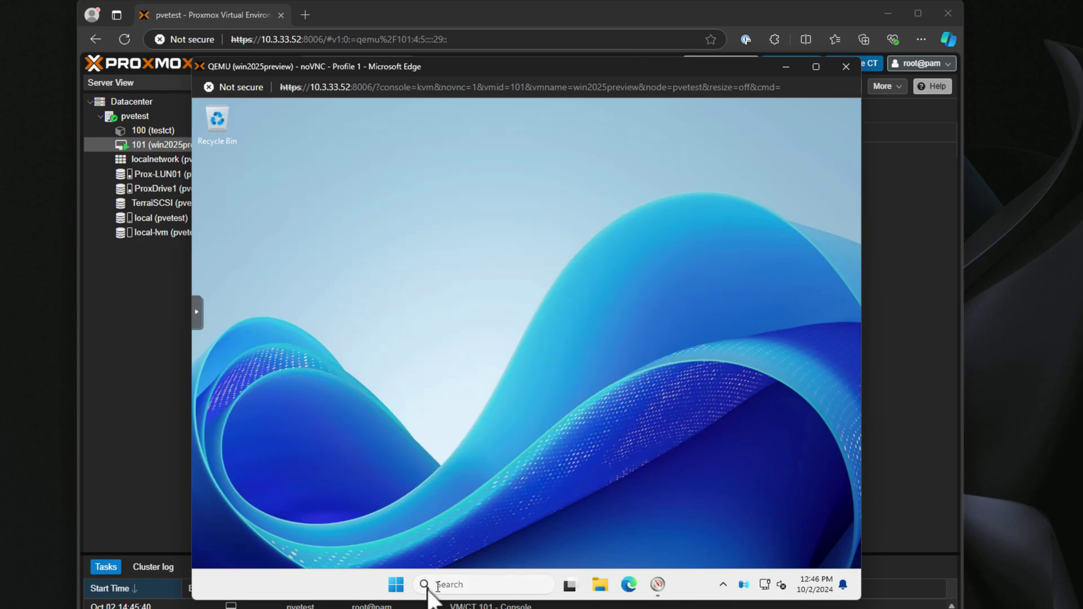
Open Windows Update settings and view per-process disk activity in Resource Monitor
{"action": "left_click", "coordinate": [396, 584]}
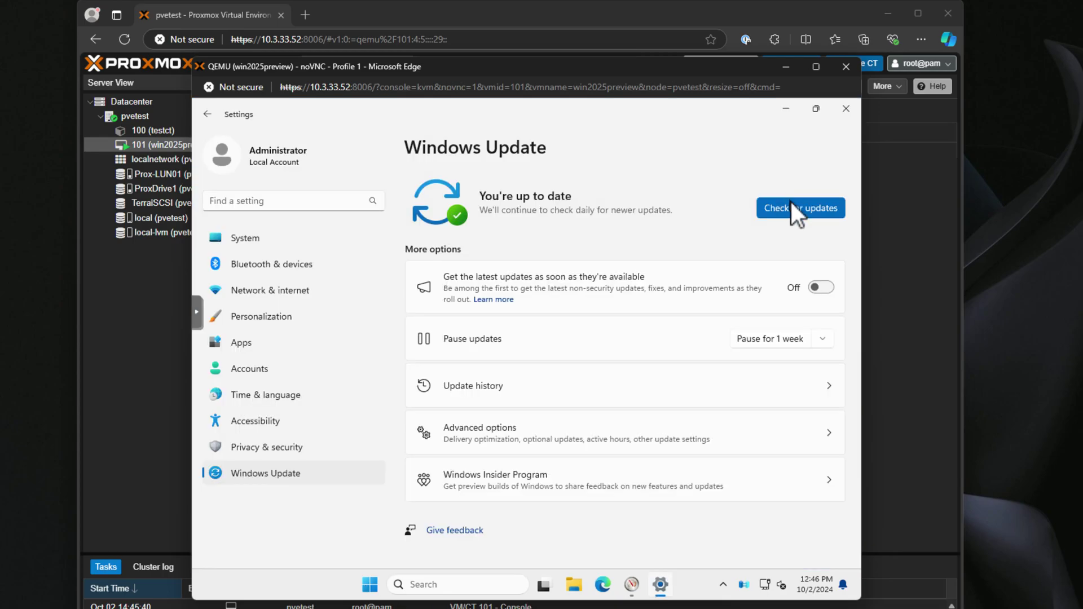
{"action": "left_click", "coordinate": [791, 202]}
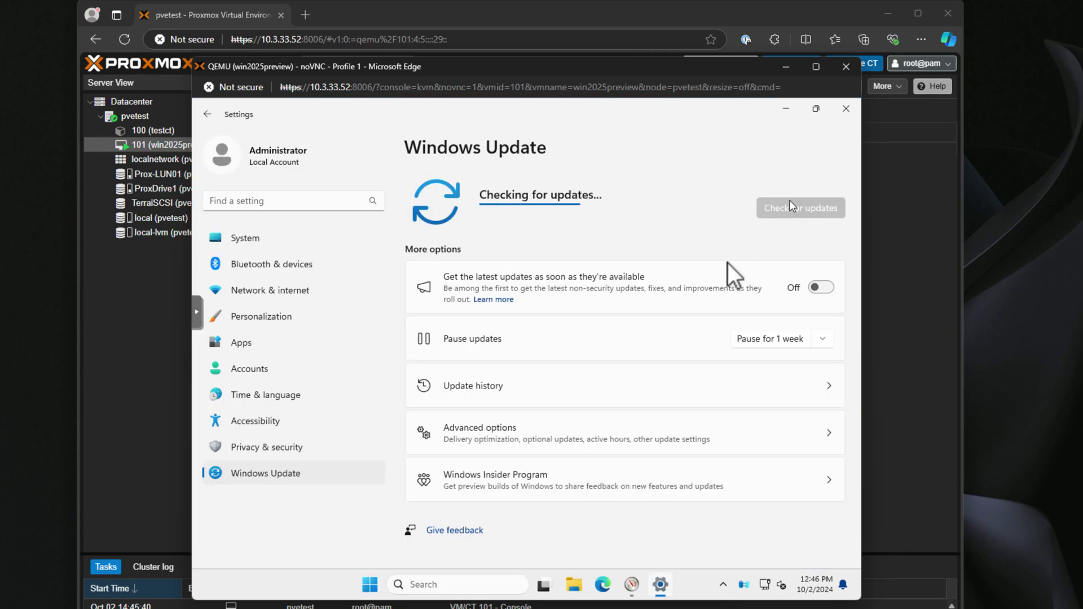
{"action": "left_click", "coordinate": [631, 584]}
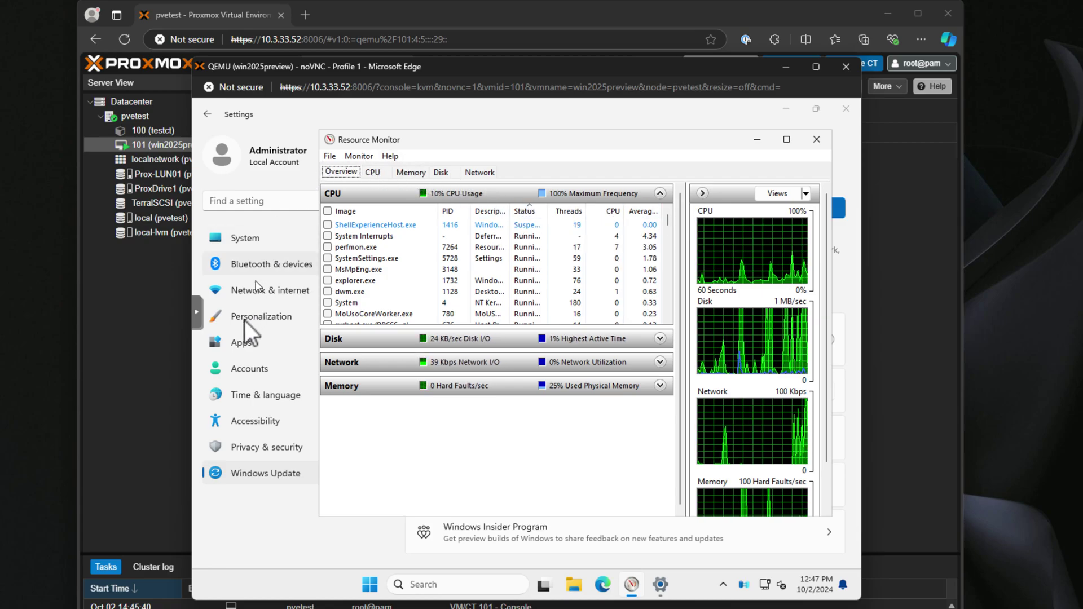
{"action": "left_click", "coordinate": [441, 173]}
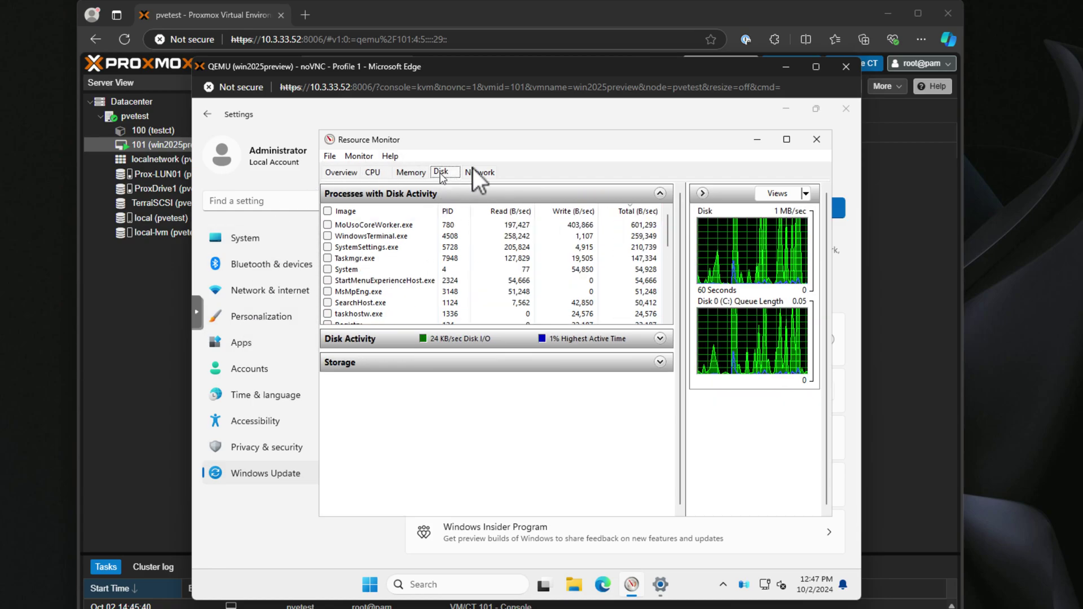
Minimize Windows Update and Resource Monitor in the guest, then close the noVNC console
{"action": "left_click", "coordinate": [796, 207]}
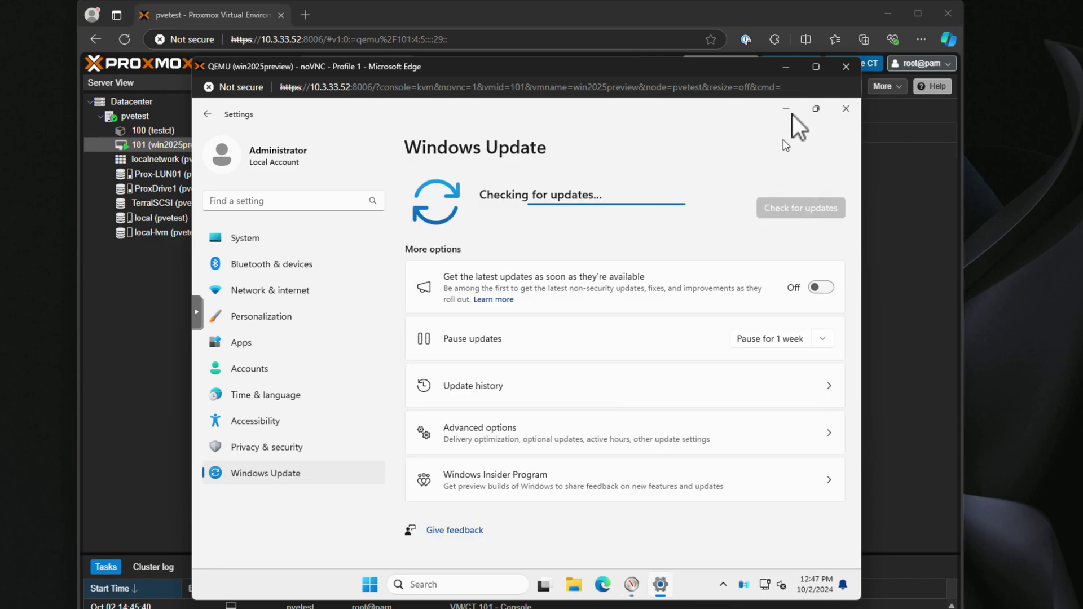
{"action": "left_click", "coordinate": [787, 109]}
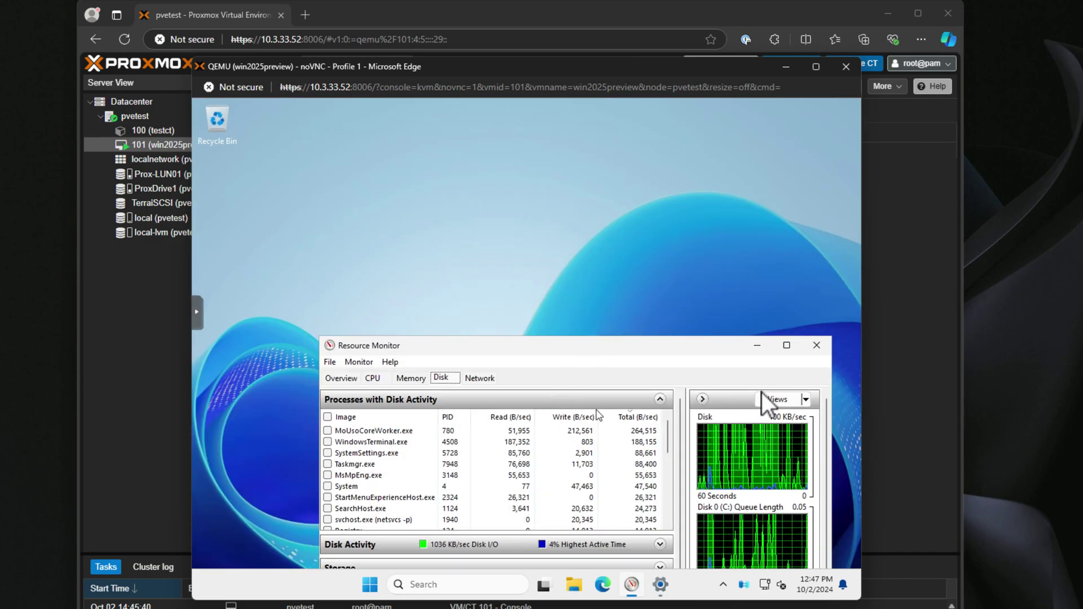
{"action": "left_click", "coordinate": [757, 347]}
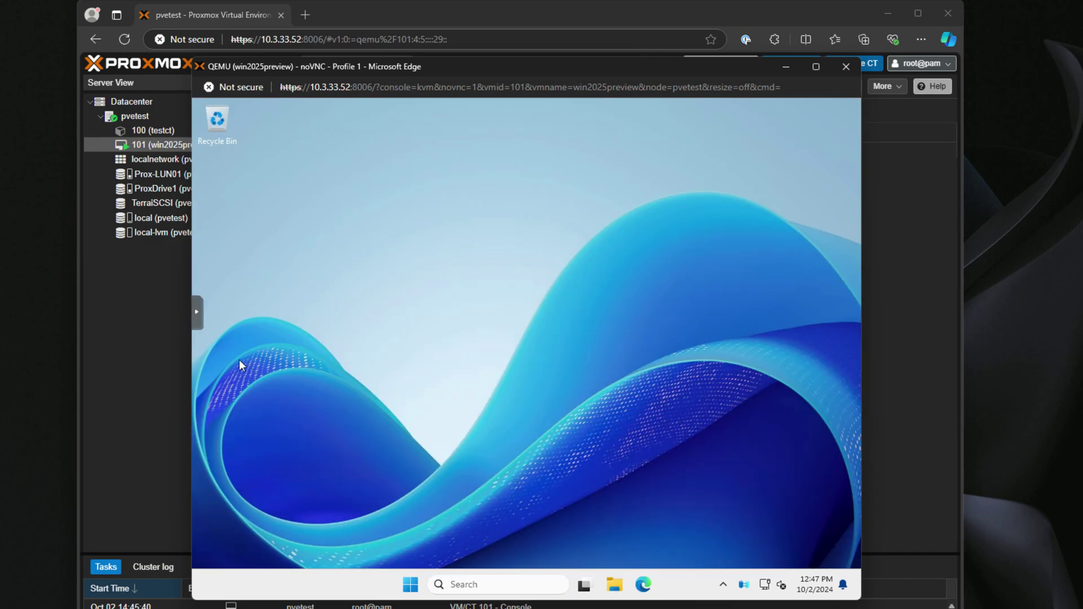
{"action": "left_click", "coordinate": [844, 67]}
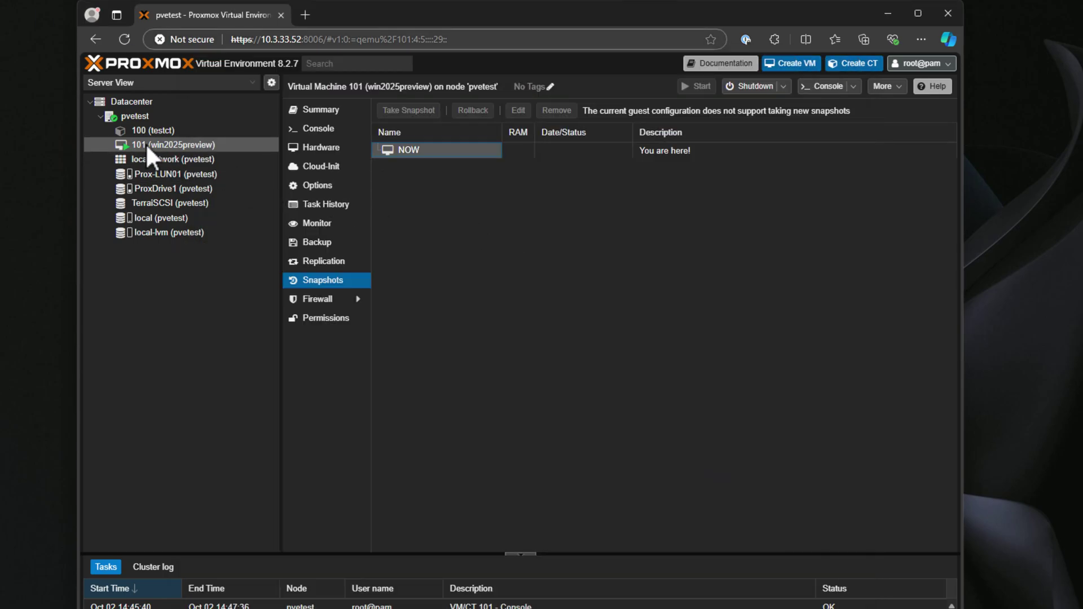
Select node pvetest in the Server View tree to show its CPU, RAM and disk usage
{"action": "left_click", "coordinate": [135, 117]}
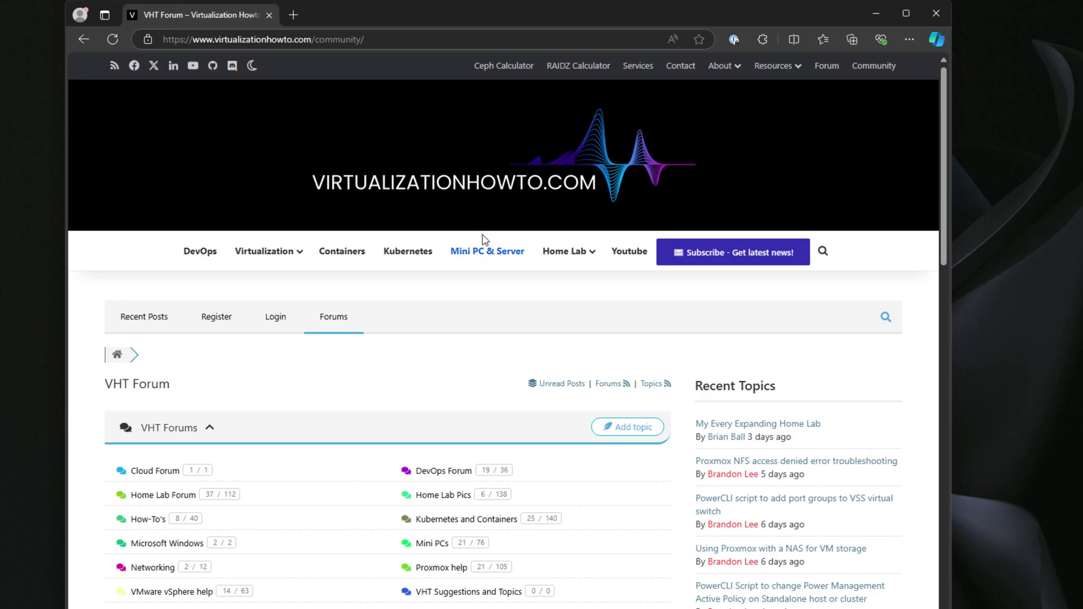
{"action": "scroll", "coordinate": [482, 239], "scroll_direction": "down", "scroll_amount": 1}
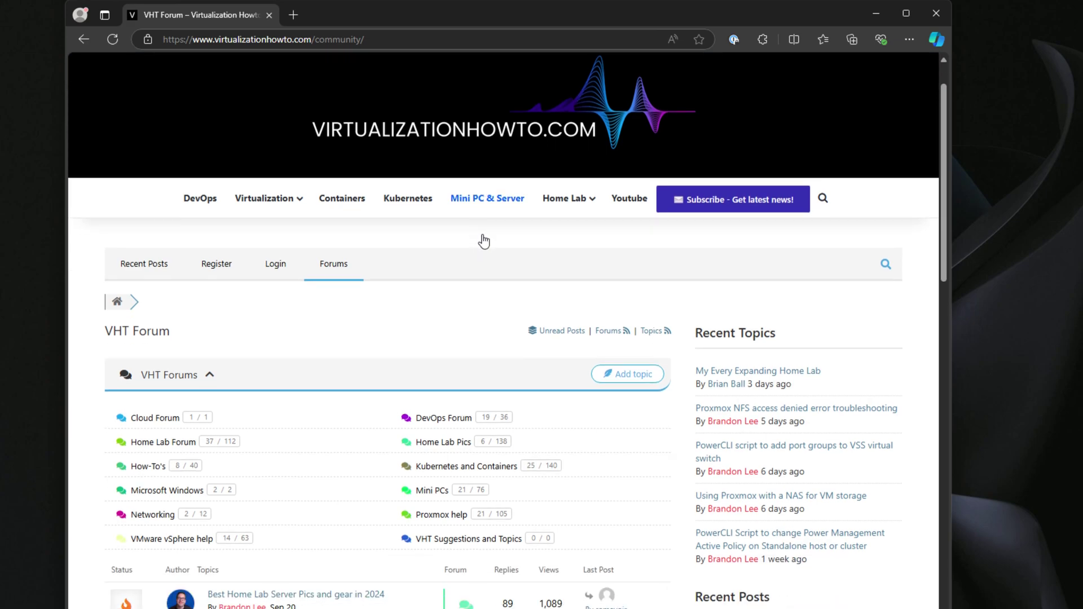
{"action": "scroll", "coordinate": [482, 239], "scroll_direction": "down", "scroll_amount": 1}
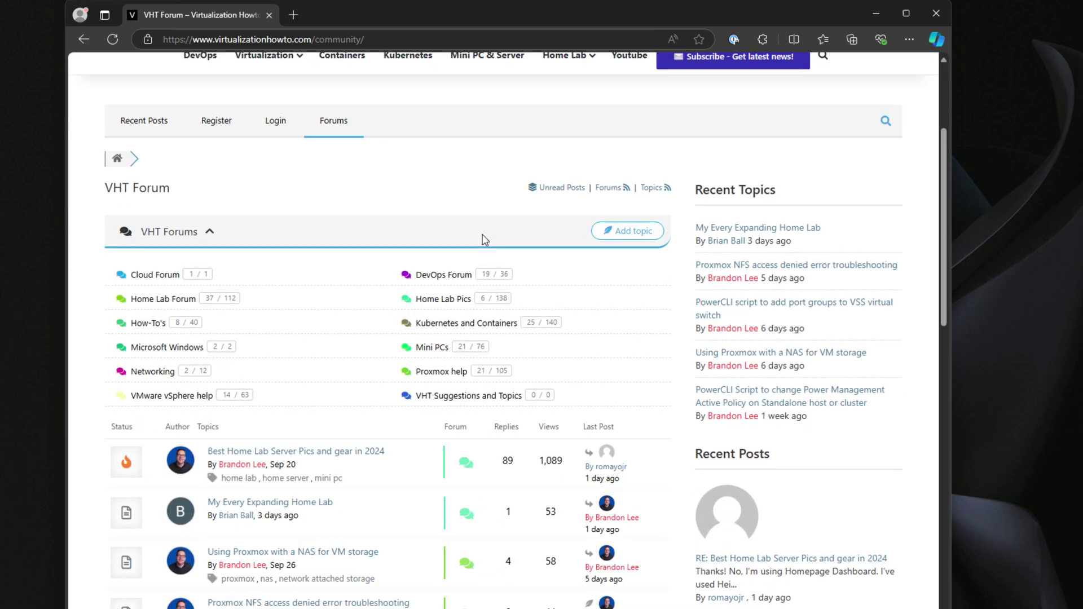
{"action": "scroll", "coordinate": [483, 239], "scroll_direction": "down", "scroll_amount": 1}
{"action": "scroll", "coordinate": [484, 237], "scroll_direction": "down", "scroll_amount": 1}
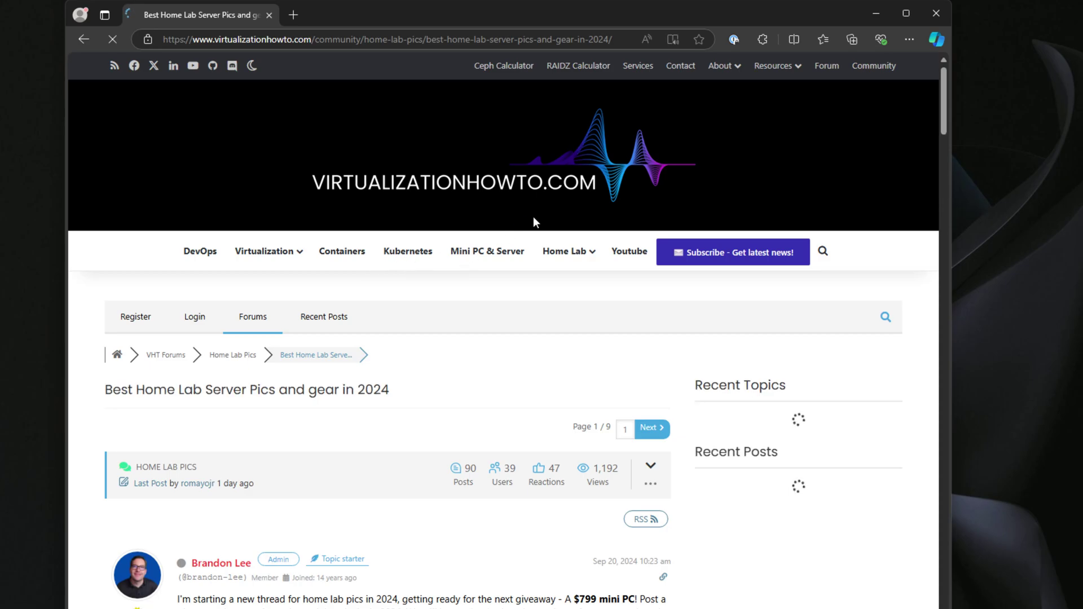
{"action": "scroll", "coordinate": [725, 287], "scroll_direction": "down", "scroll_amount": 2}
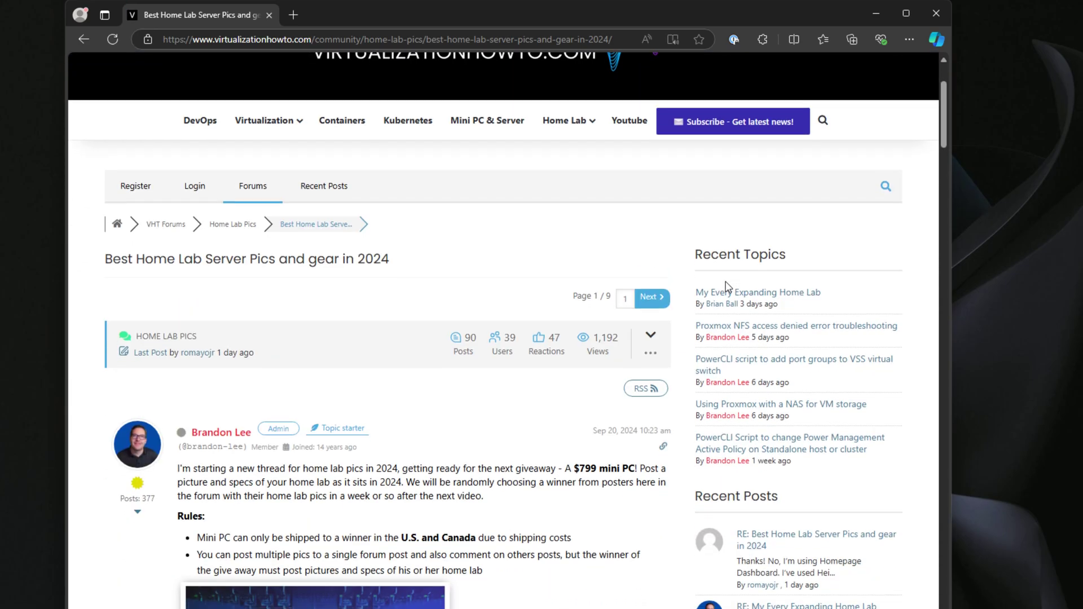
{"action": "scroll", "coordinate": [726, 288], "scroll_direction": "down", "scroll_amount": 1}
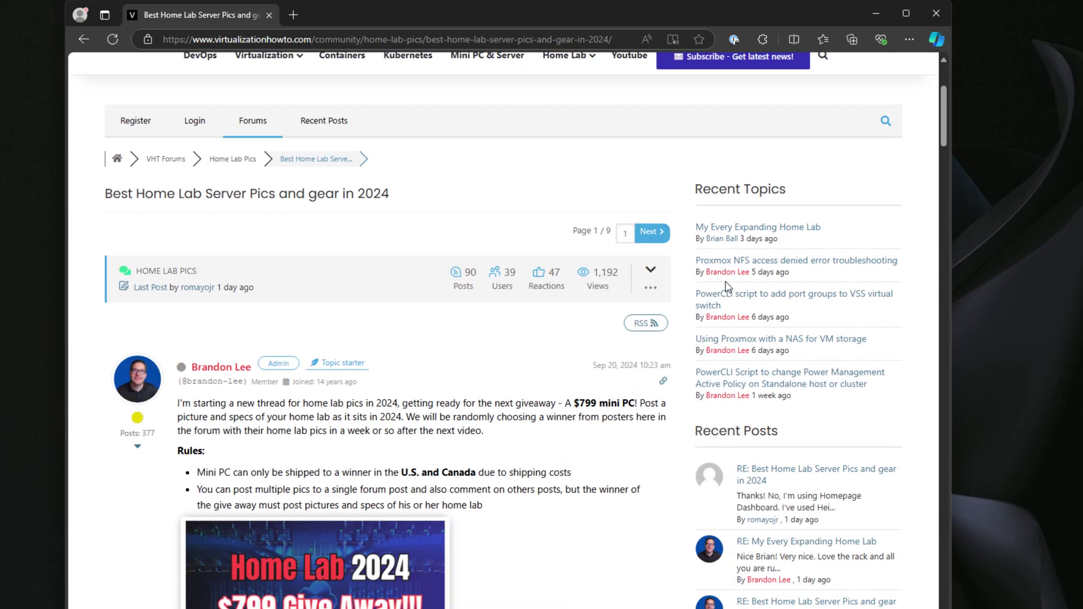
{"action": "scroll", "coordinate": [725, 287], "scroll_direction": "down", "scroll_amount": 2}
{"action": "scroll", "coordinate": [726, 288], "scroll_direction": "down", "scroll_amount": 1}
{"action": "scroll", "coordinate": [725, 297], "scroll_direction": "down", "scroll_amount": 1}
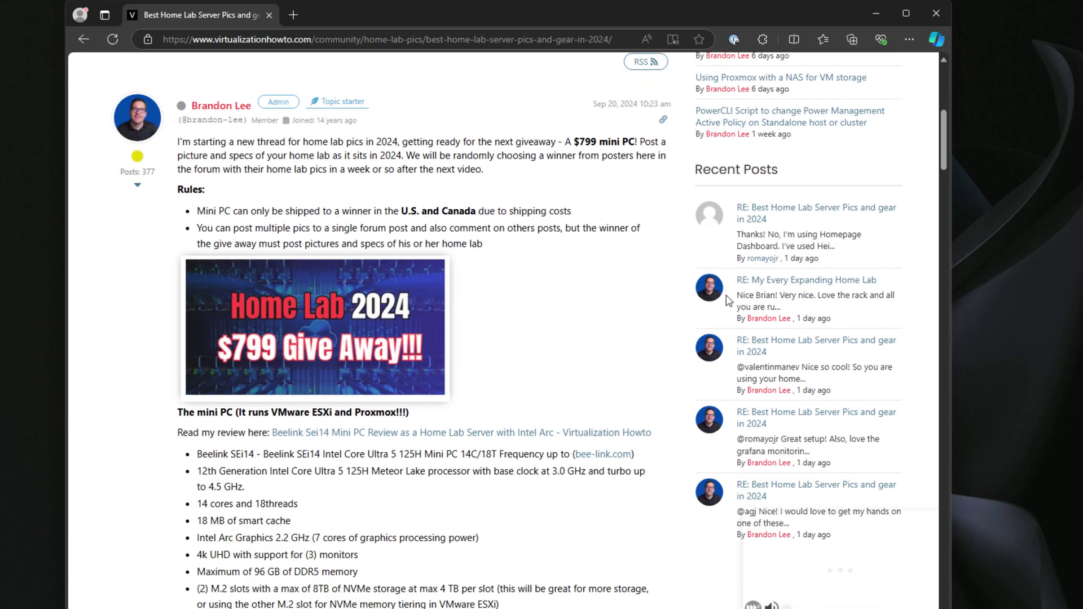
{"action": "scroll", "coordinate": [725, 301], "scroll_direction": "down", "scroll_amount": 3}
{"action": "scroll", "coordinate": [725, 300], "scroll_direction": "down", "scroll_amount": 1}
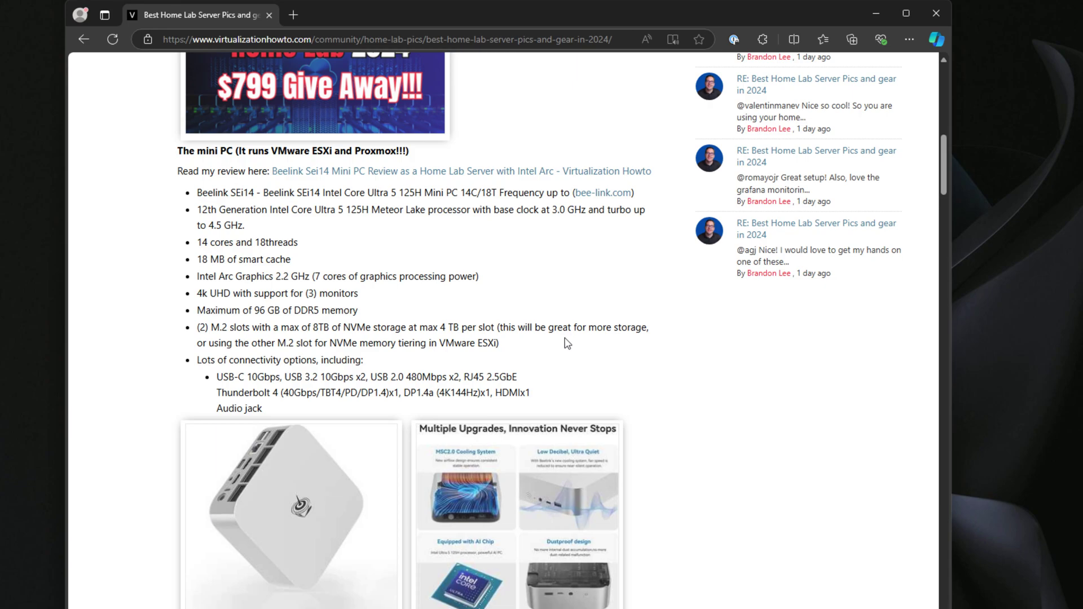
{"action": "scroll", "coordinate": [566, 343], "scroll_direction": "down", "scroll_amount": 1}
{"action": "scroll", "coordinate": [567, 342], "scroll_direction": "down", "scroll_amount": 1}
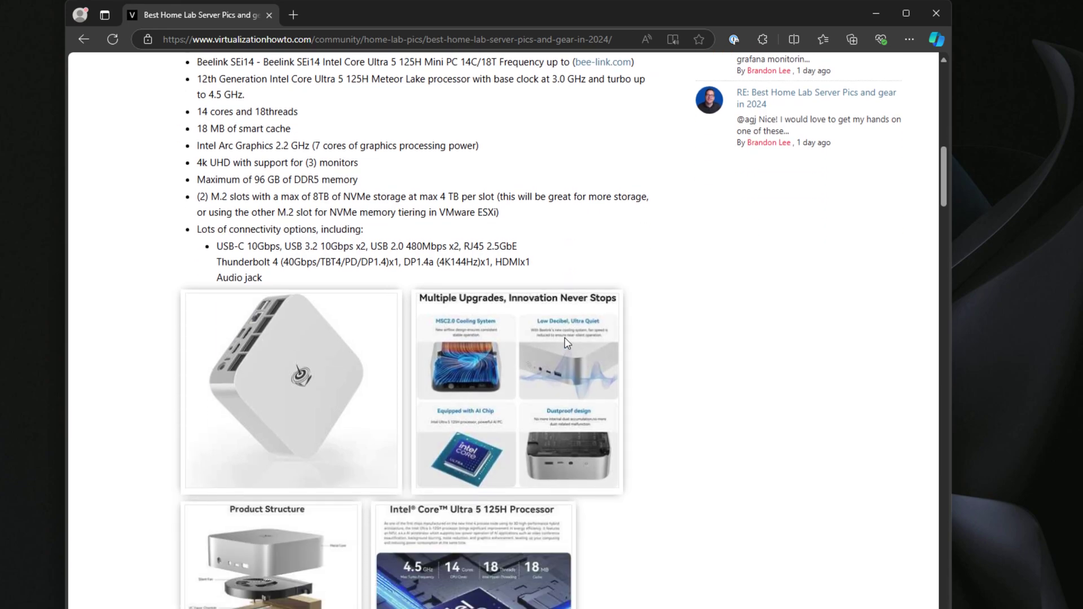
{"action": "scroll", "coordinate": [567, 343], "scroll_direction": "down", "scroll_amount": 1}
{"action": "scroll", "coordinate": [567, 343], "scroll_direction": "down", "scroll_amount": 1}
{"action": "scroll", "coordinate": [566, 343], "scroll_direction": "down", "scroll_amount": 2}
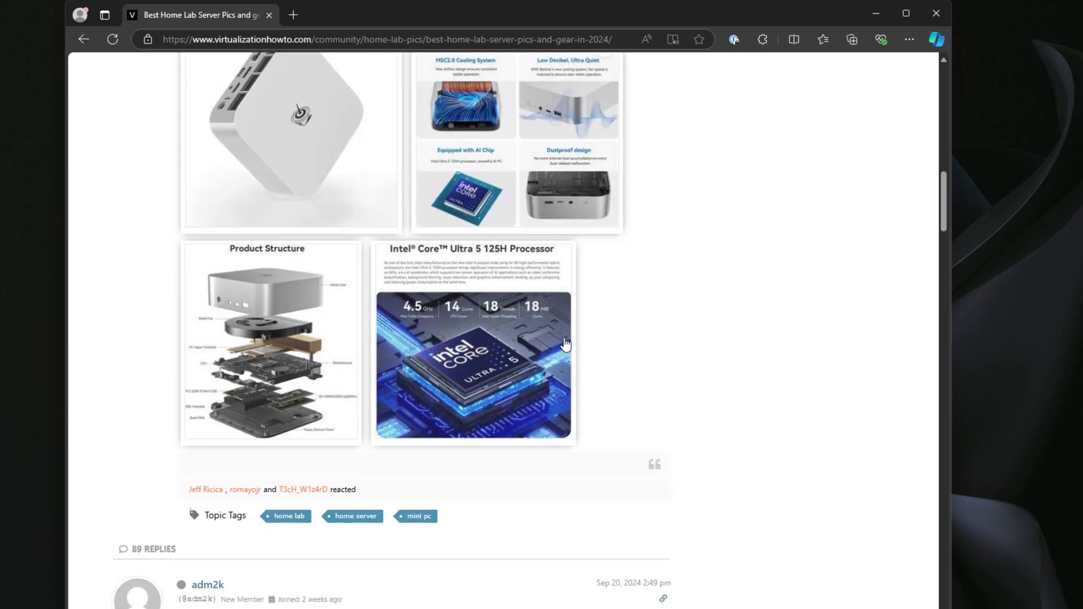
{"action": "scroll", "coordinate": [566, 343], "scroll_direction": "down", "scroll_amount": 2}
{"action": "scroll", "coordinate": [566, 343], "scroll_direction": "down", "scroll_amount": 1}
{"action": "scroll", "coordinate": [567, 343], "scroll_direction": "down", "scroll_amount": 1}
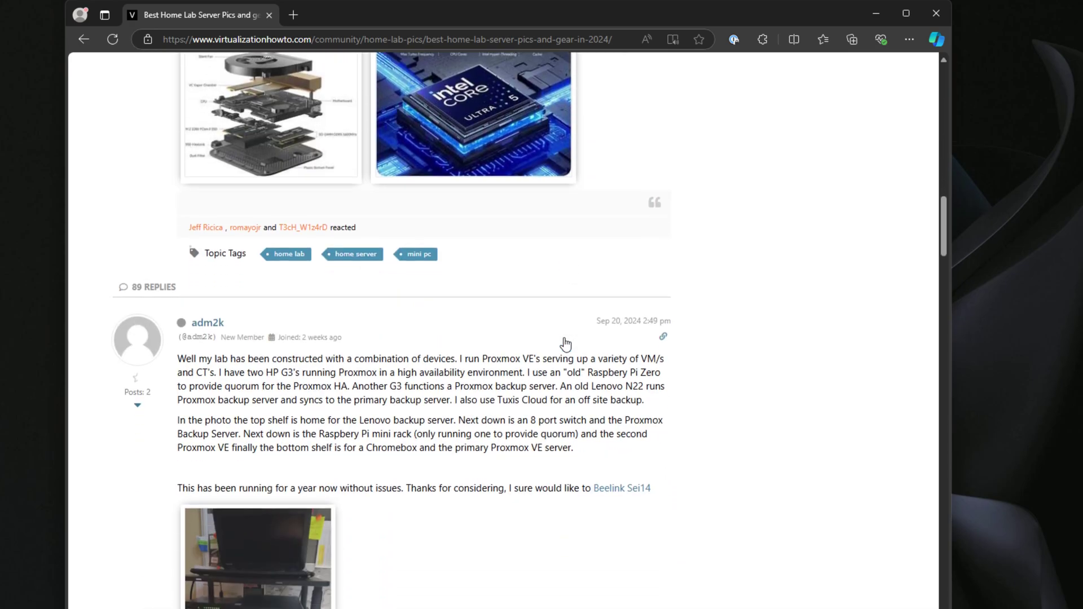
{"action": "scroll", "coordinate": [567, 343], "scroll_direction": "down", "scroll_amount": 1}
{"action": "scroll", "coordinate": [566, 343], "scroll_direction": "down", "scroll_amount": 1}
{"action": "scroll", "coordinate": [566, 343], "scroll_direction": "down", "scroll_amount": 2}
{"action": "scroll", "coordinate": [566, 343], "scroll_direction": "down", "scroll_amount": 1}
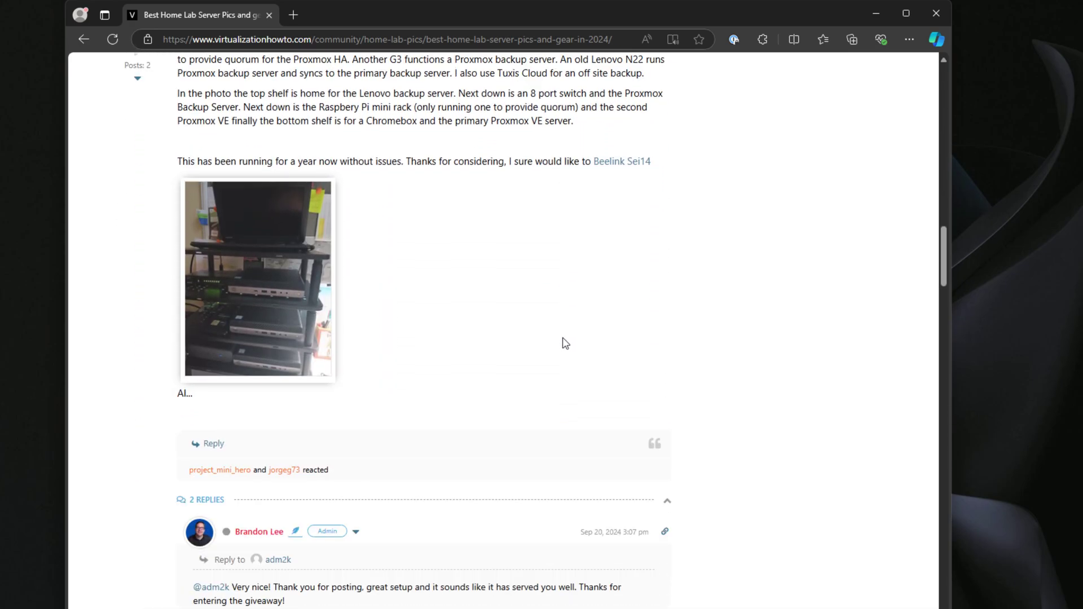
{"action": "scroll", "coordinate": [565, 343], "scroll_direction": "down", "scroll_amount": 1}
{"action": "scroll", "coordinate": [565, 343], "scroll_direction": "down", "scroll_amount": 2}
{"action": "scroll", "coordinate": [563, 341], "scroll_direction": "down", "scroll_amount": 1}
{"action": "scroll", "coordinate": [565, 342], "scroll_direction": "down", "scroll_amount": 1}
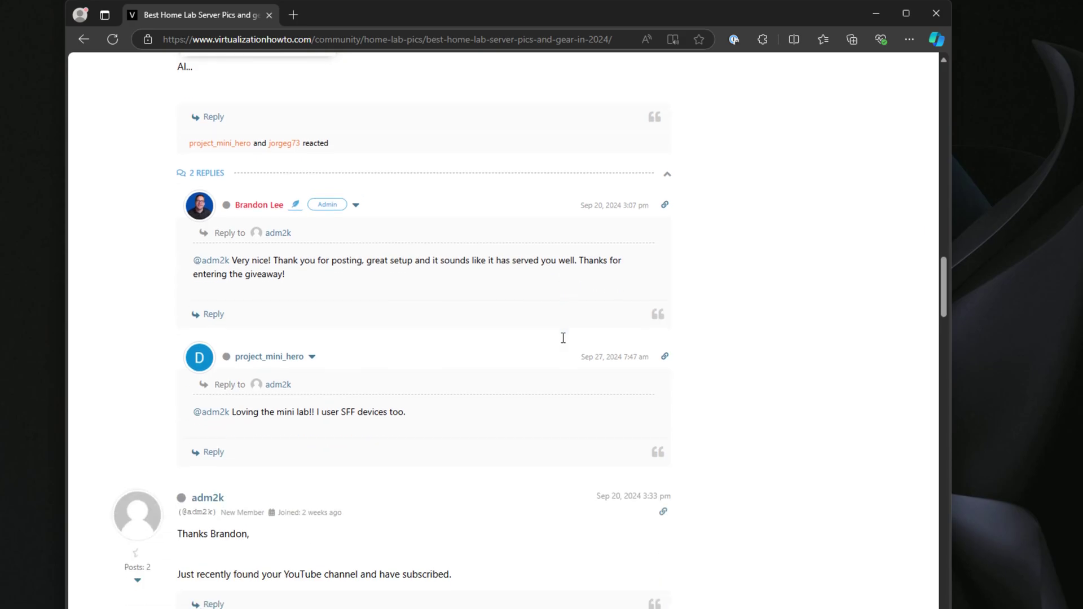
{"action": "scroll", "coordinate": [563, 339], "scroll_direction": "down", "scroll_amount": 2}
{"action": "scroll", "coordinate": [563, 339], "scroll_direction": "down", "scroll_amount": 1}
{"action": "scroll", "coordinate": [563, 339], "scroll_direction": "down", "scroll_amount": 2}
{"action": "scroll", "coordinate": [563, 340], "scroll_direction": "down", "scroll_amount": 1}
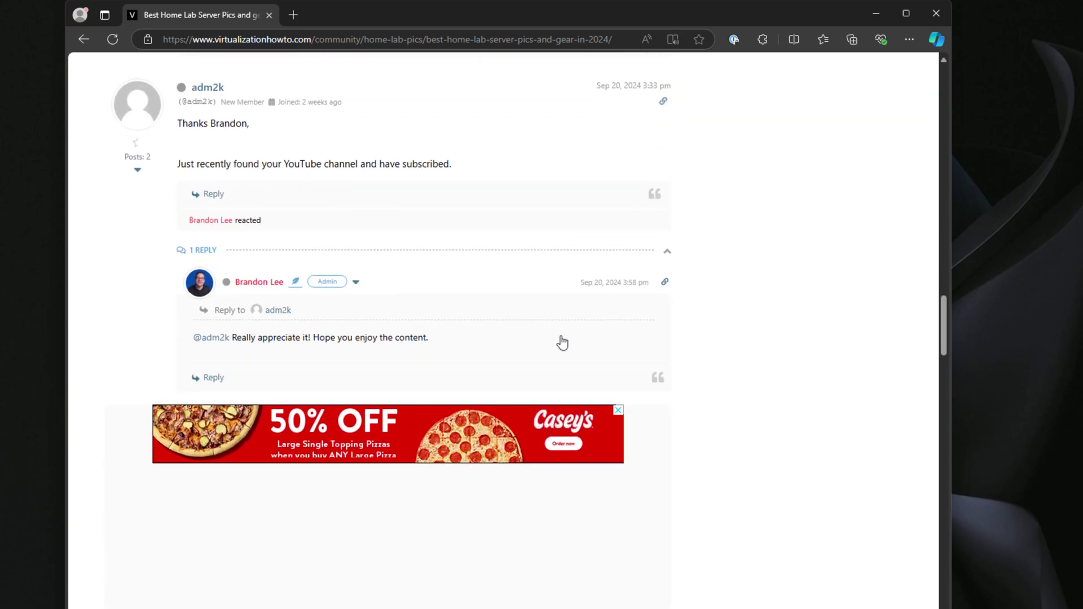
{"action": "scroll", "coordinate": [563, 341], "scroll_direction": "down", "scroll_amount": 2}
{"action": "scroll", "coordinate": [562, 342], "scroll_direction": "down", "scroll_amount": 1}
{"action": "scroll", "coordinate": [563, 341], "scroll_direction": "down", "scroll_amount": 1}
{"action": "scroll", "coordinate": [563, 340], "scroll_direction": "down", "scroll_amount": 1}
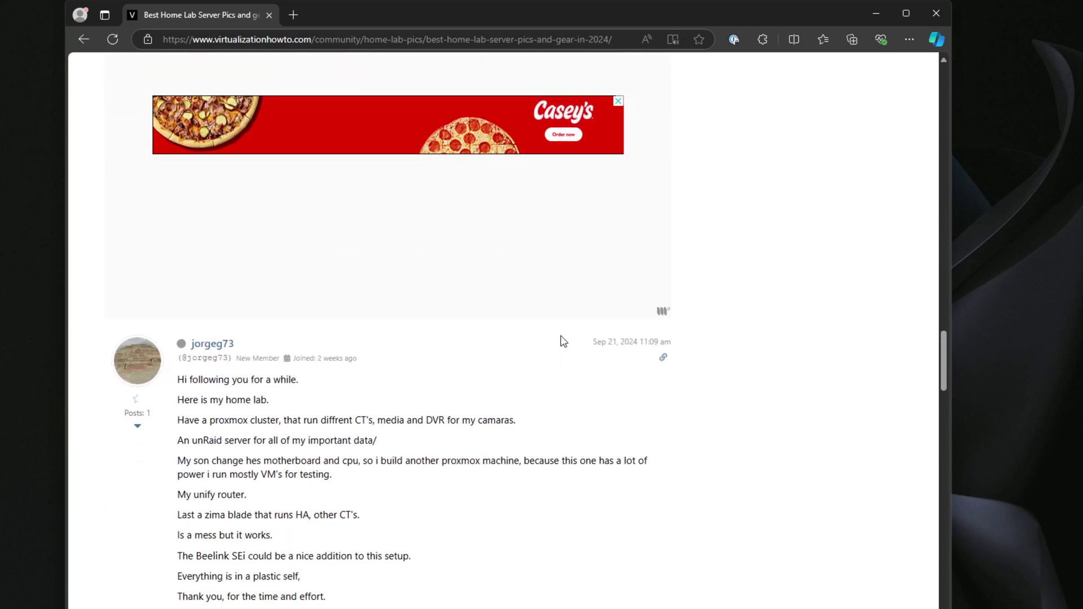
{"action": "scroll", "coordinate": [563, 342], "scroll_direction": "down", "scroll_amount": 2}
{"action": "scroll", "coordinate": [563, 341], "scroll_direction": "down", "scroll_amount": 1}
{"action": "scroll", "coordinate": [562, 341], "scroll_direction": "down", "scroll_amount": 2}
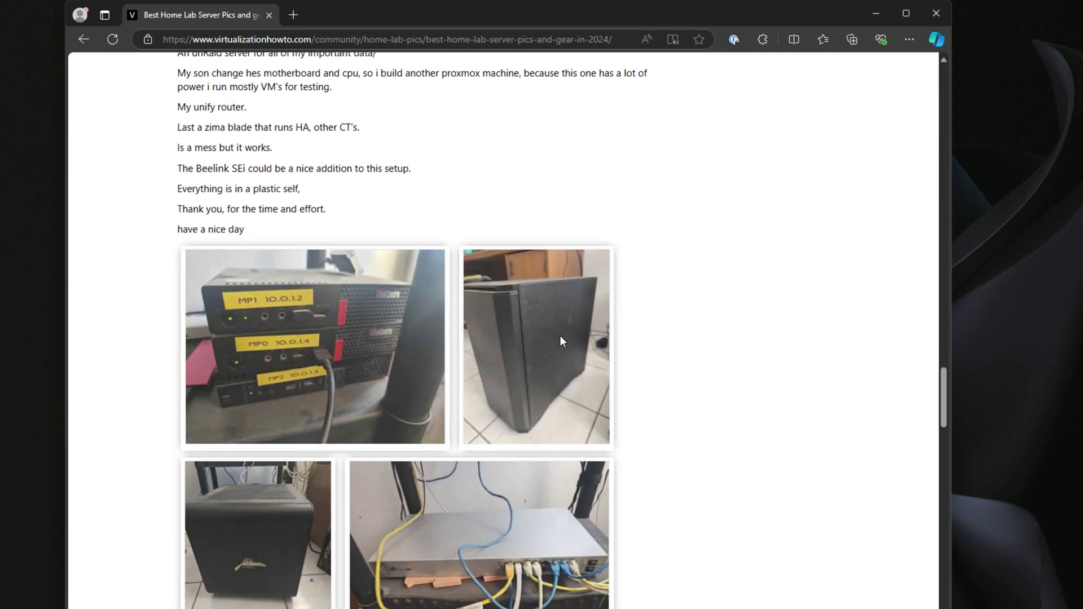
{"action": "scroll", "coordinate": [562, 341], "scroll_direction": "down", "scroll_amount": 1}
{"action": "scroll", "coordinate": [559, 341], "scroll_direction": "down", "scroll_amount": 1}
{"action": "scroll", "coordinate": [560, 342], "scroll_direction": "down", "scroll_amount": 1}
{"action": "scroll", "coordinate": [560, 342], "scroll_direction": "down", "scroll_amount": 1}
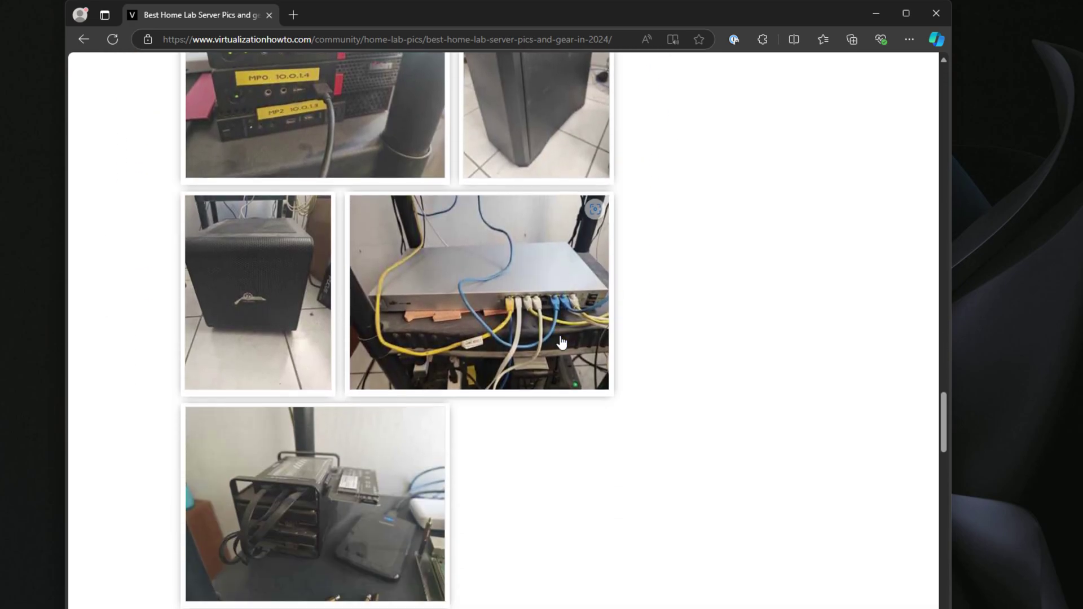
{"action": "scroll", "coordinate": [562, 342], "scroll_direction": "down", "scroll_amount": 2}
{"action": "scroll", "coordinate": [561, 342], "scroll_direction": "down", "scroll_amount": 2}
{"action": "scroll", "coordinate": [561, 343], "scroll_direction": "down", "scroll_amount": 1}
{"action": "scroll", "coordinate": [561, 342], "scroll_direction": "down", "scroll_amount": 2}
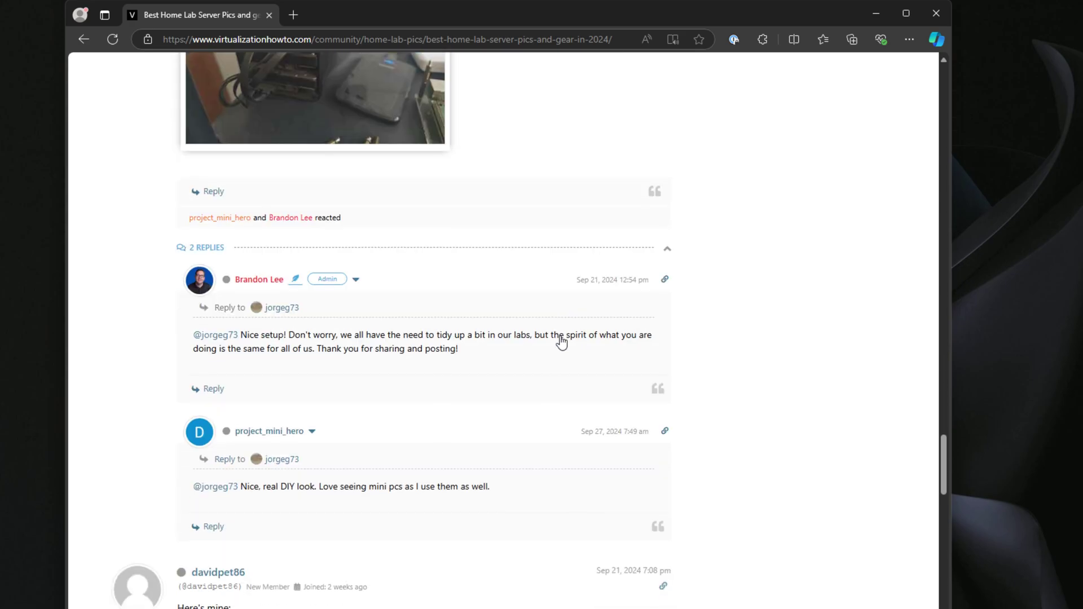
{"action": "scroll", "coordinate": [561, 342], "scroll_direction": "down", "scroll_amount": 2}
{"action": "scroll", "coordinate": [561, 342], "scroll_direction": "down", "scroll_amount": 1}
{"action": "scroll", "coordinate": [561, 342], "scroll_direction": "down", "scroll_amount": 2}
{"action": "scroll", "coordinate": [561, 342], "scroll_direction": "down", "scroll_amount": 2}
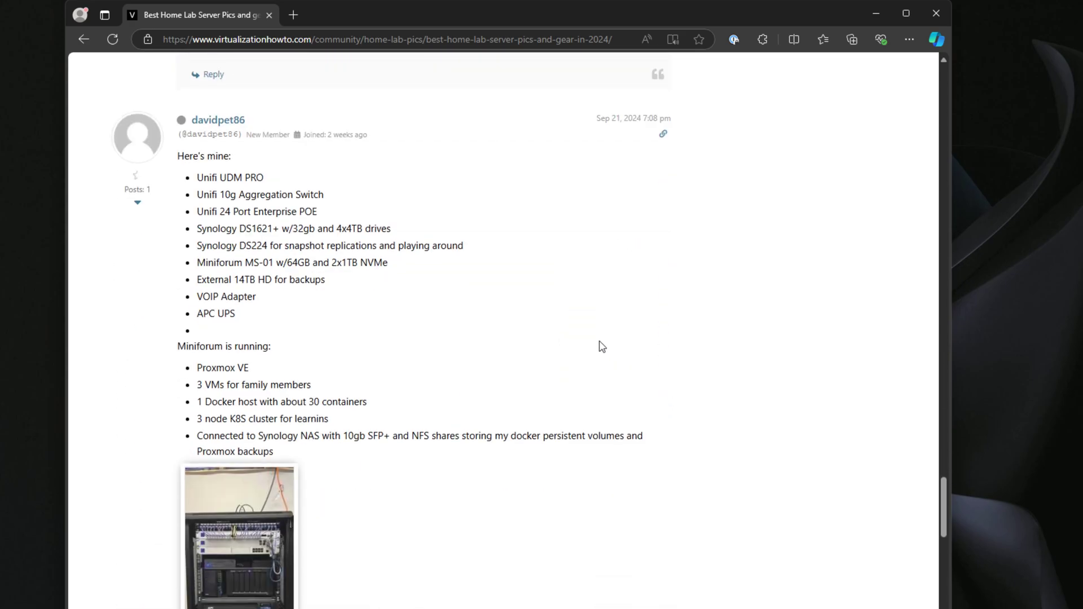
{"action": "scroll", "coordinate": [600, 347], "scroll_direction": "down", "scroll_amount": 1}
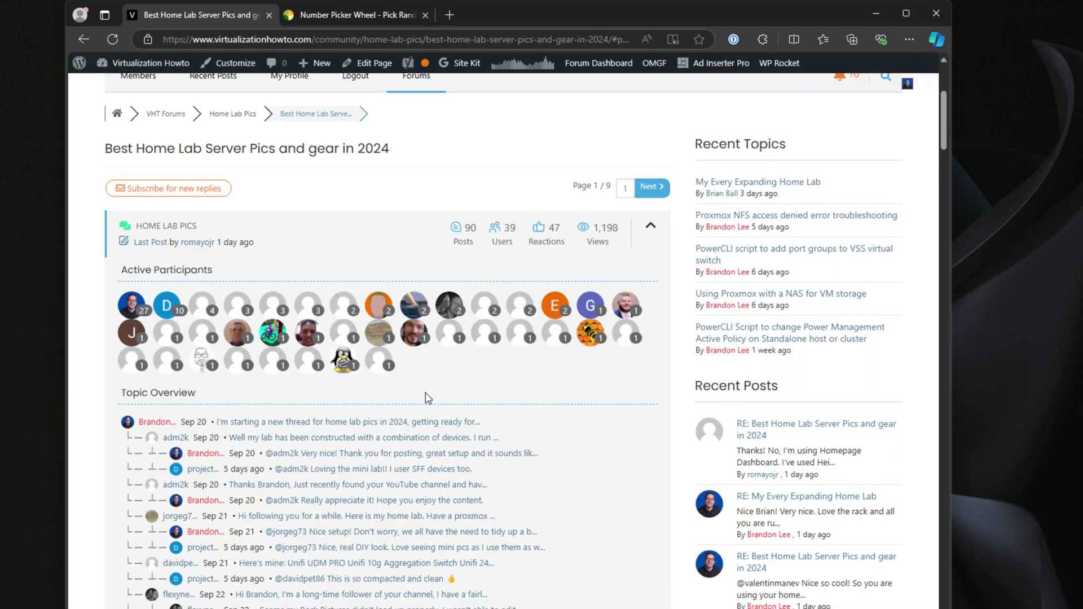
{"action": "scroll", "coordinate": [427, 399], "scroll_direction": "down", "scroll_amount": 2}
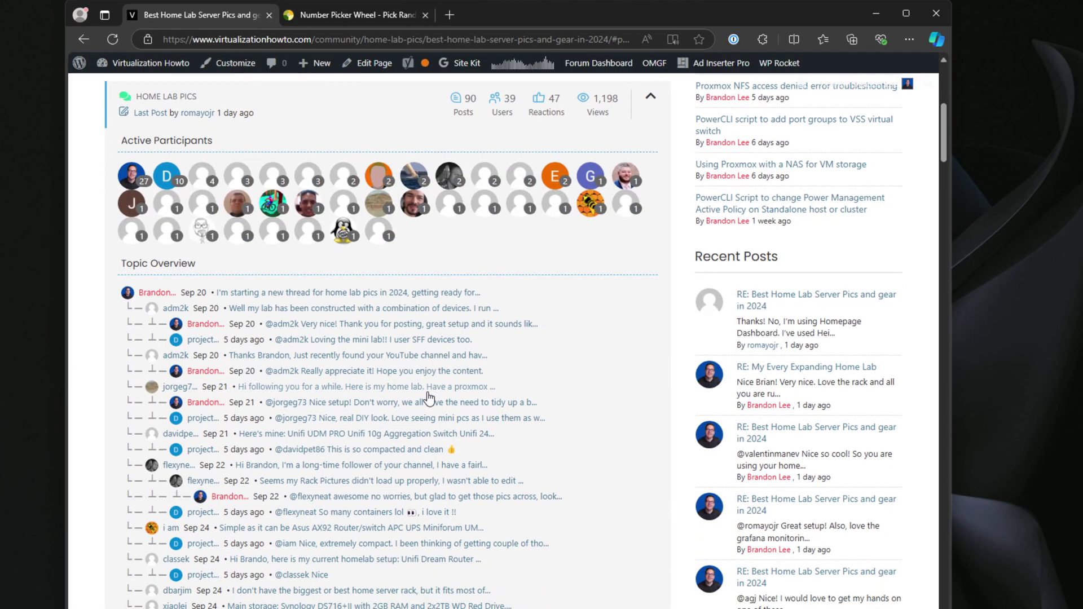
{"action": "scroll", "coordinate": [427, 398], "scroll_direction": "down", "scroll_amount": 1}
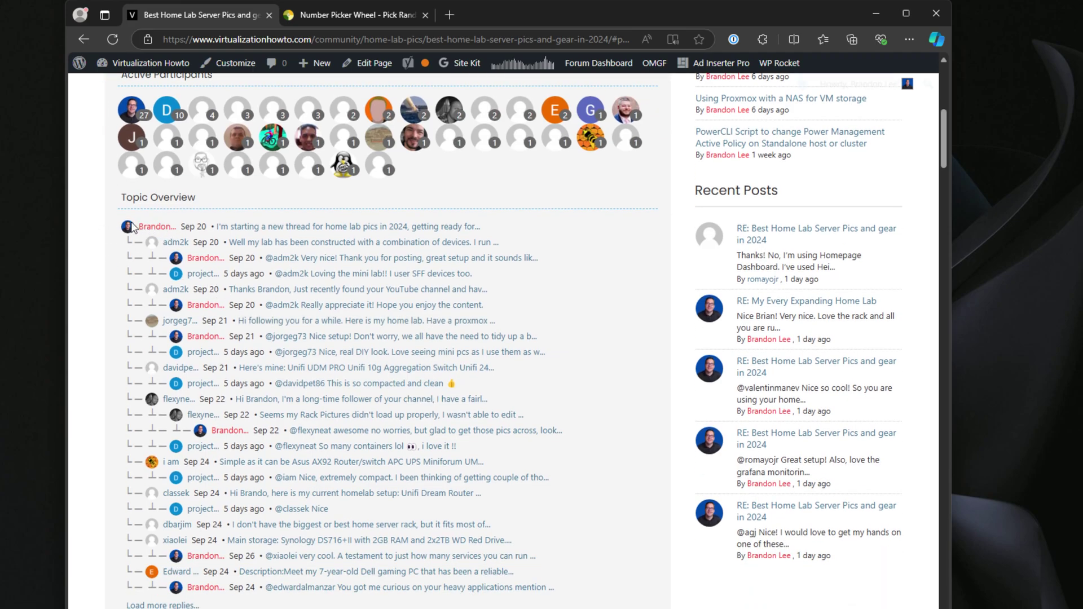
{"action": "scroll", "coordinate": [151, 291], "scroll_direction": "down", "scroll_amount": 1}
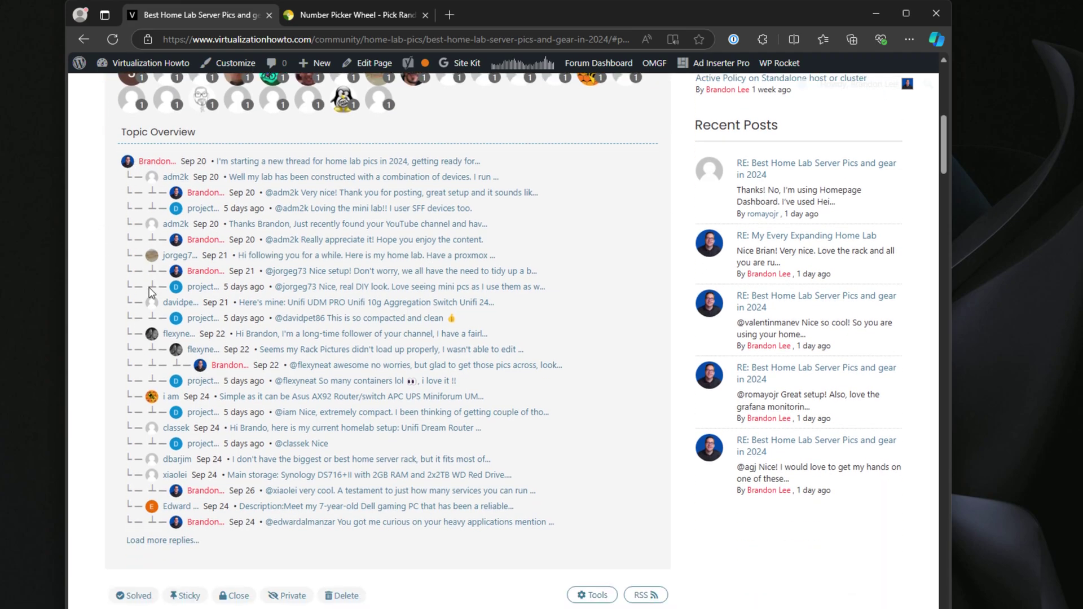